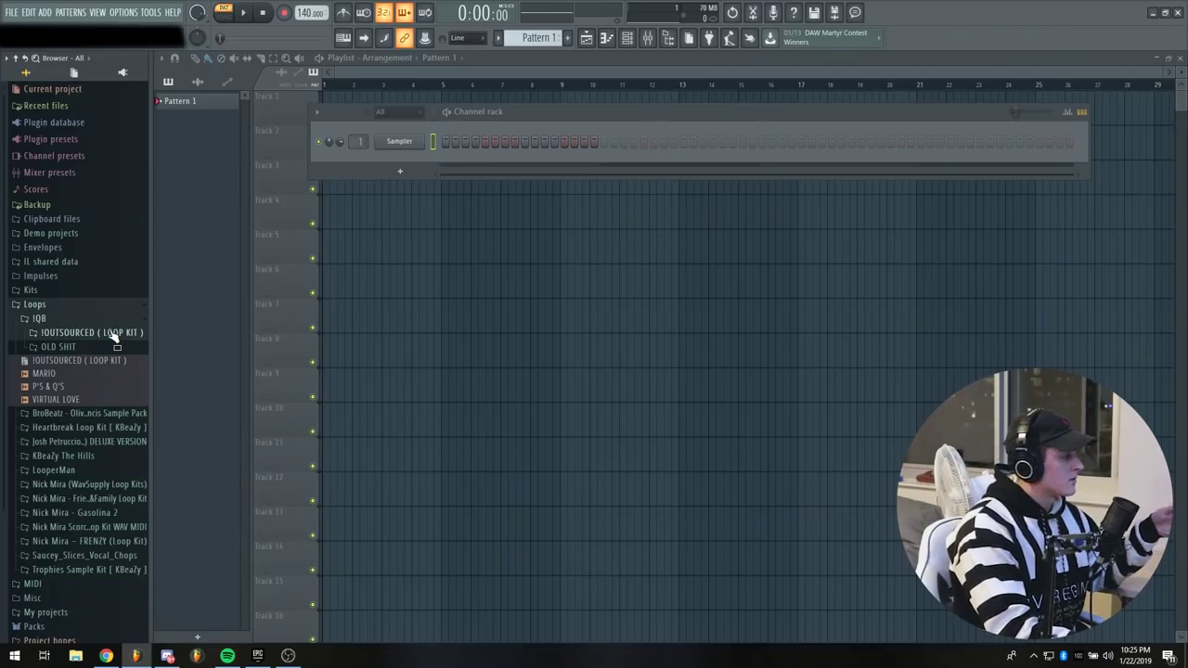
Open the !OUTSOURCED ( LOOP KIT ) folder in the Browser
{"action": "left_click", "coordinate": [111, 333]}
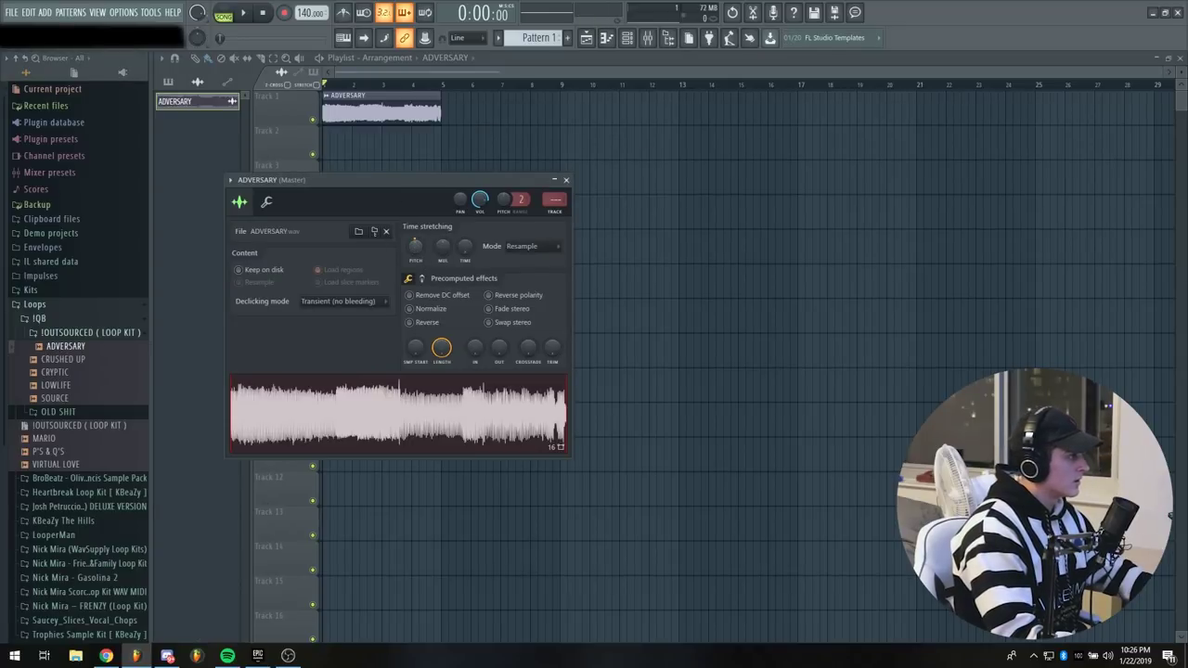
Audition the ADVERSARY loop by starting and stopping playback
{"action": "key", "text": "space"}
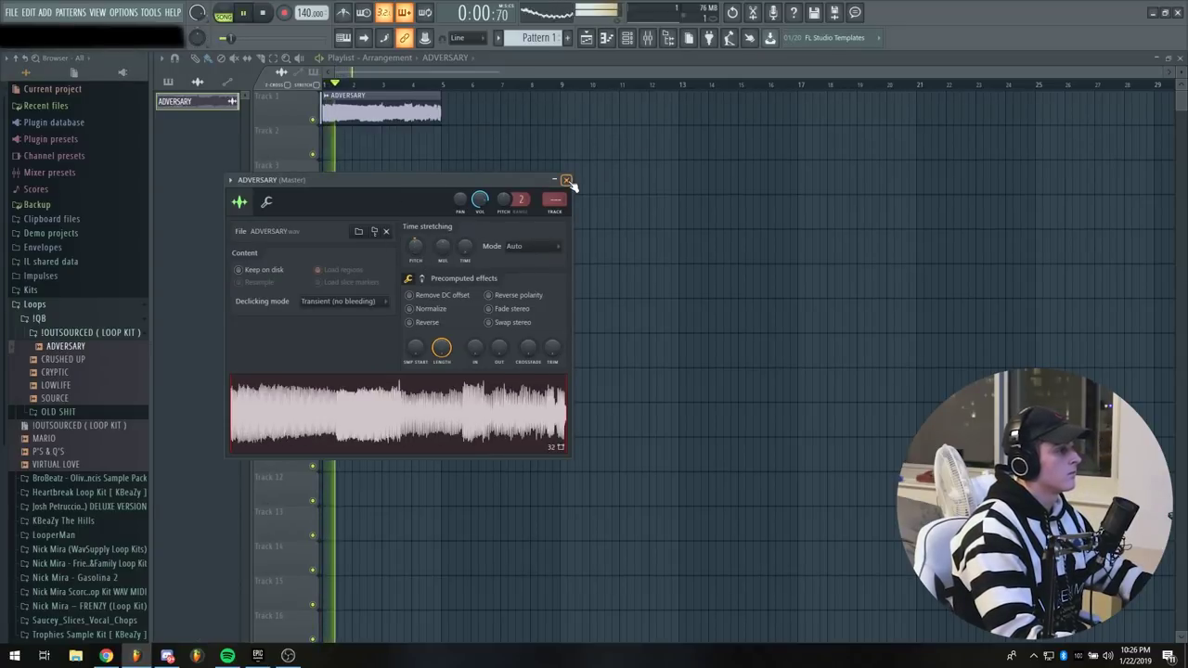
{"action": "scroll", "coordinate": [556, 200], "scroll_direction": "up", "scroll_amount": 1}
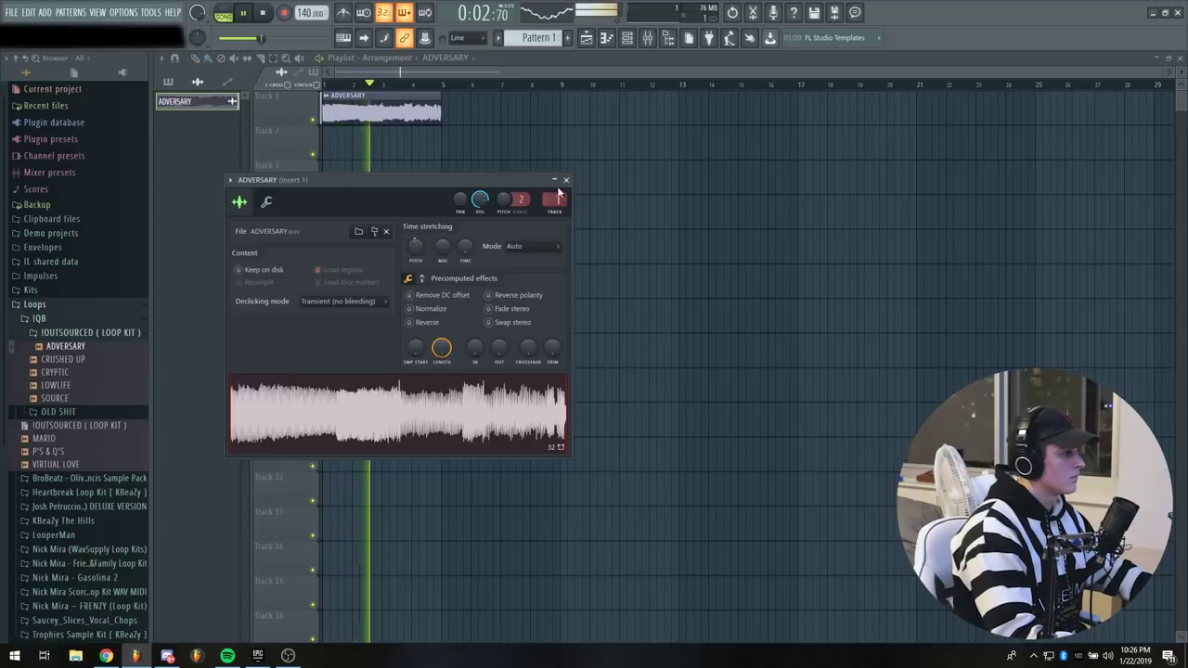
{"action": "key", "text": "space"}
Load Fruity parametric EQ 2 into the first slot of the loop's mixer insert
{"action": "left_click", "coordinate": [565, 180]}
{"action": "key", "text": "F9"}
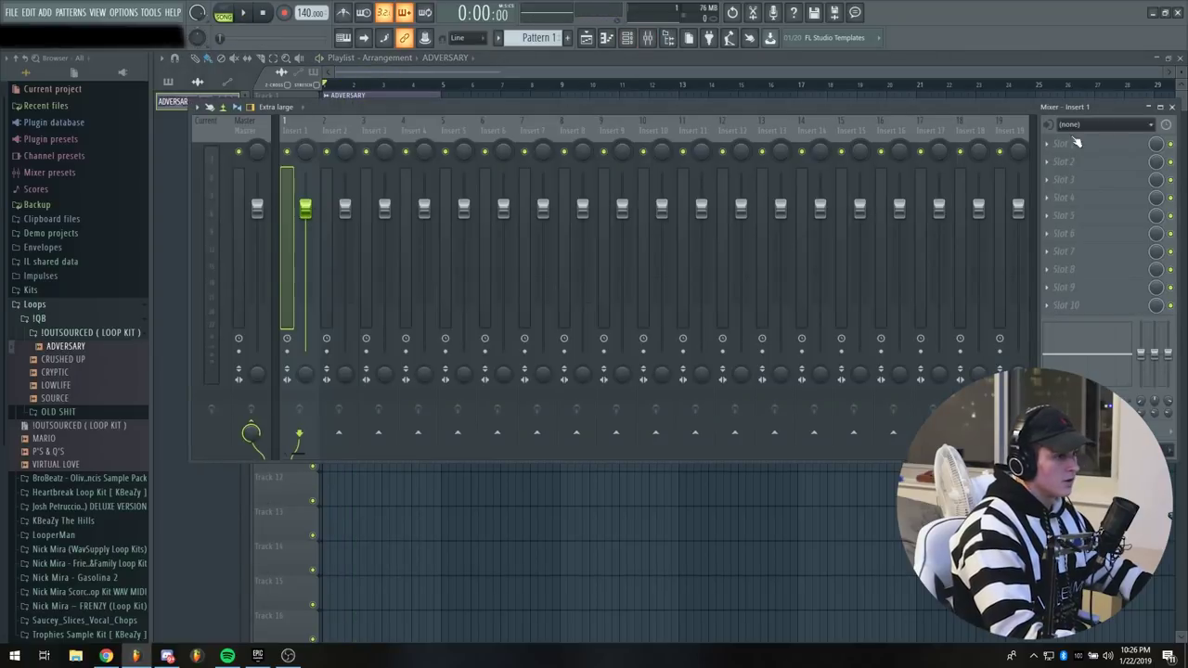
{"action": "left_click", "coordinate": [1076, 141]}
{"action": "left_click", "coordinate": [394, 184]}
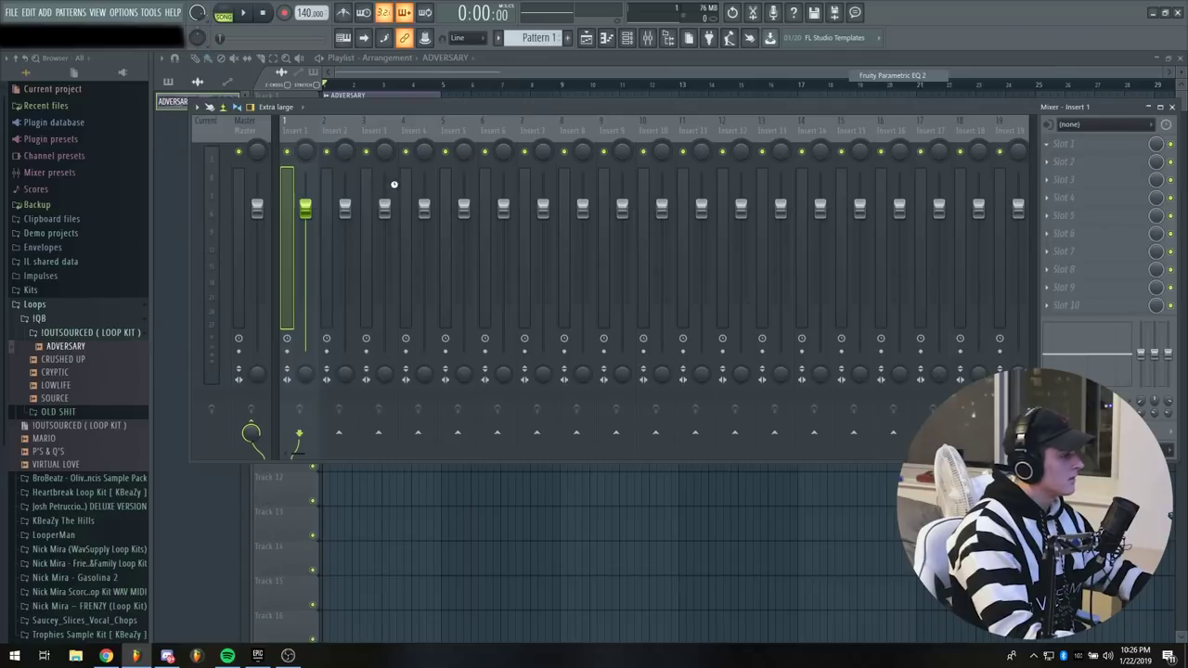
Pull the lowest and top EQ bands down to cut lows and highs while listening
{"action": "left_click_drag", "start_coordinate": [305, 297], "coordinate": [297, 332]}
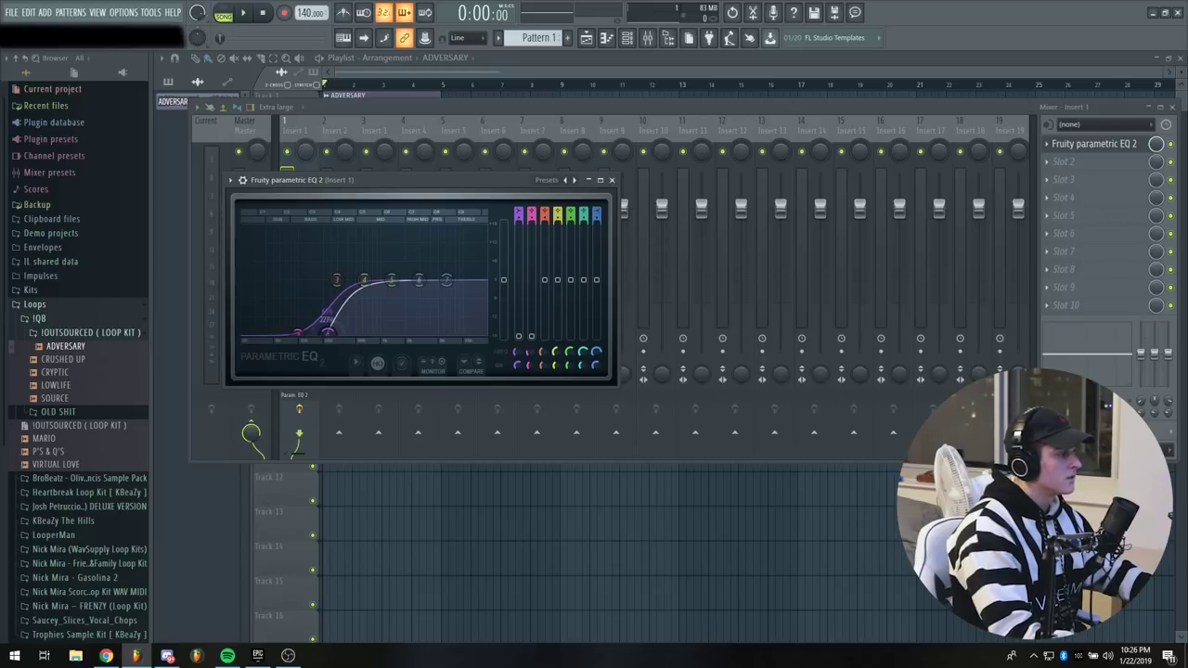
{"action": "key", "text": "space"}
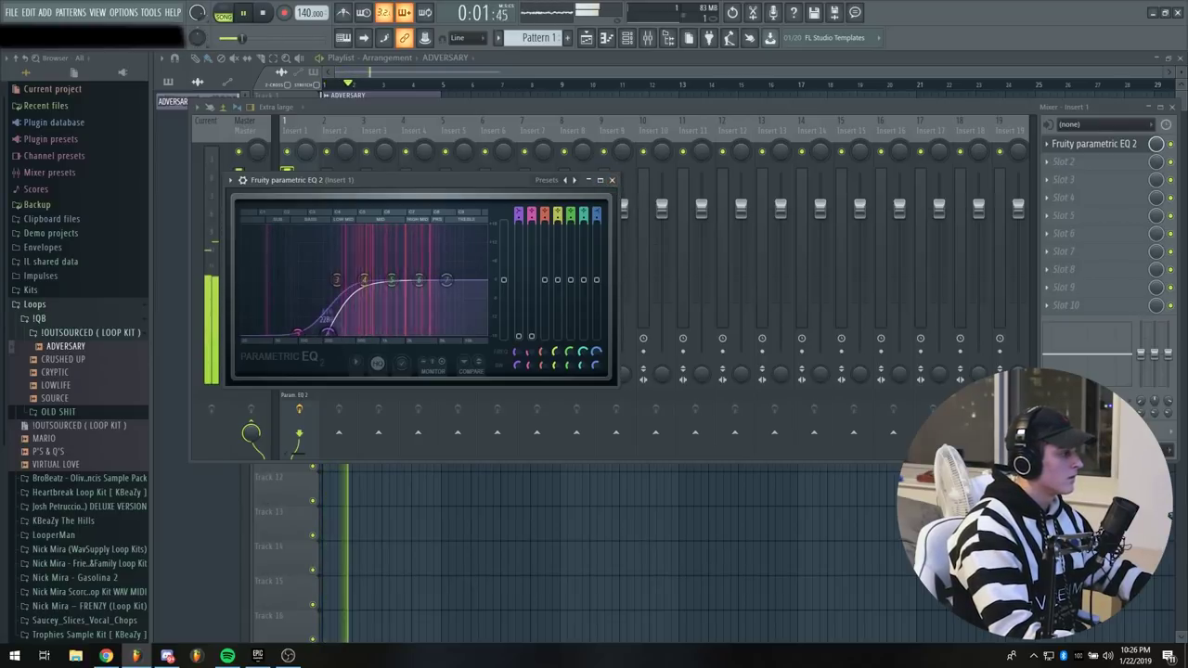
{"action": "left_click_drag", "start_coordinate": [446, 279], "coordinate": [387, 263]}
{"action": "left_click", "coordinate": [612, 130]}
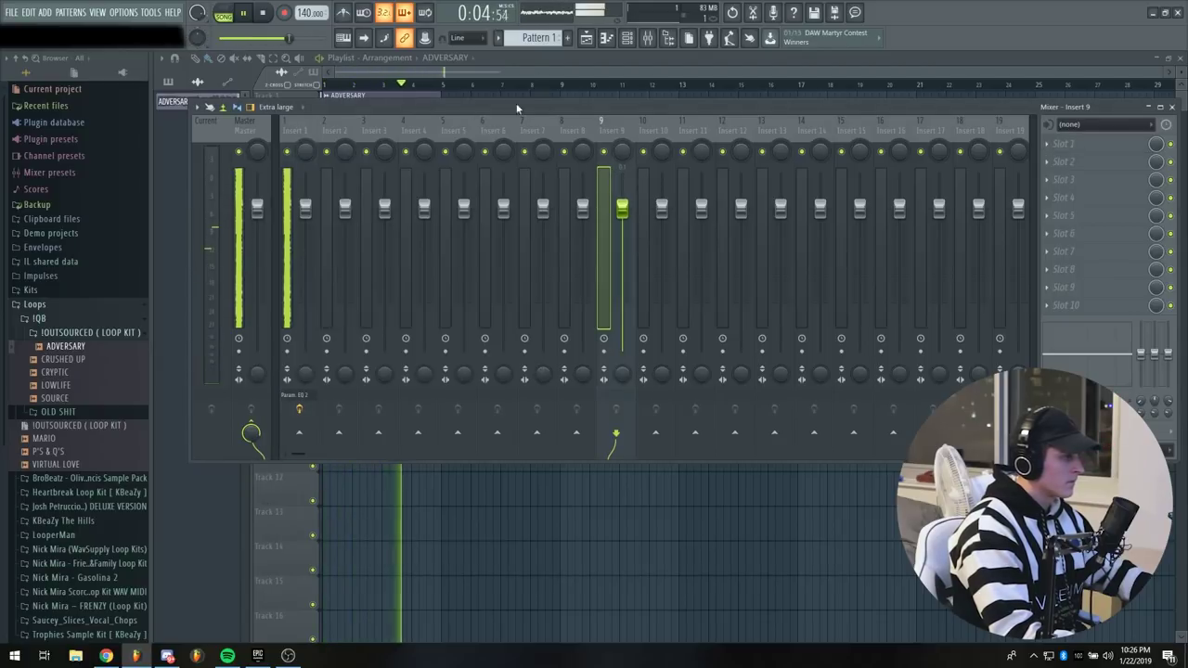
{"action": "key", "text": "space"}
Close the mixer window
{"action": "left_click", "coordinate": [1171, 107]}
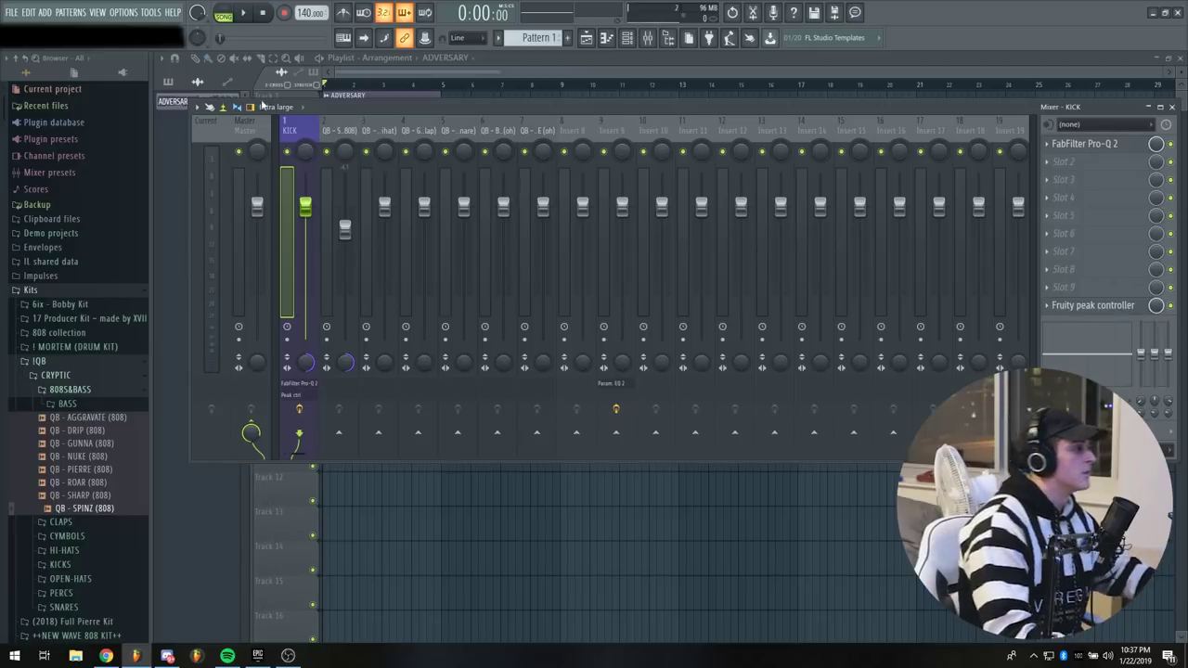
Lower the faders of inserts 1–9 together, then raise insert 9's loop fader during playback
{"action": "left_click_drag", "start_coordinate": [291, 208], "coordinate": [546, 233]}
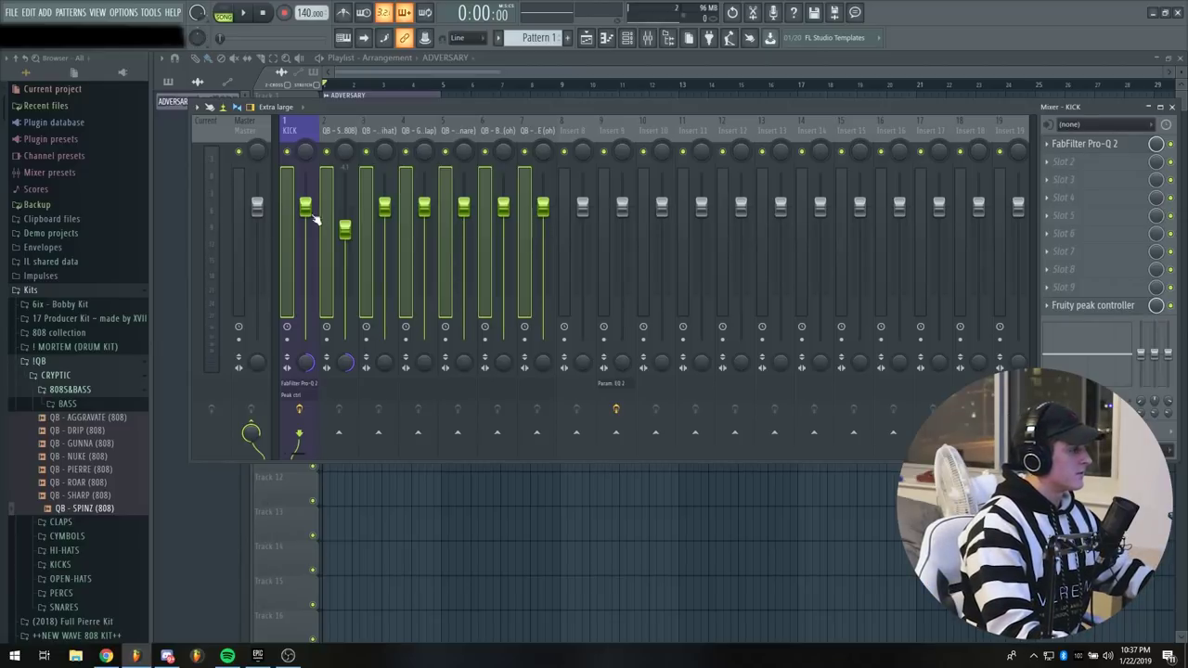
{"action": "left_click_drag", "start_coordinate": [288, 210], "coordinate": [604, 235]}
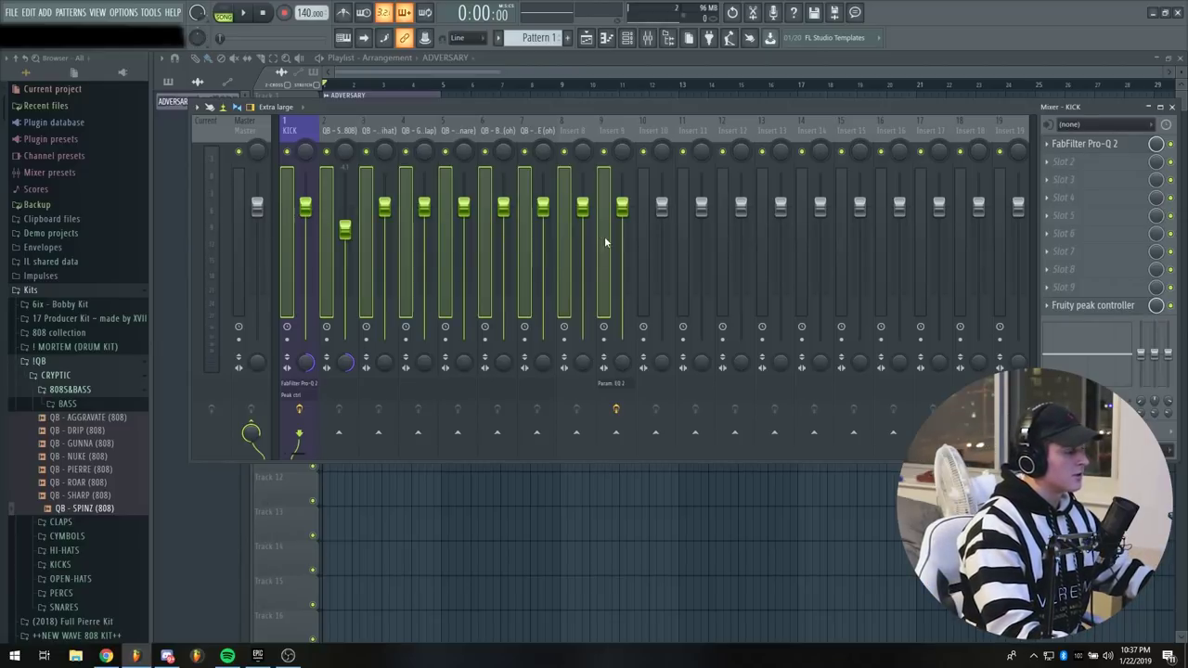
{"action": "left_click_drag", "start_coordinate": [318, 216], "coordinate": [321, 344]}
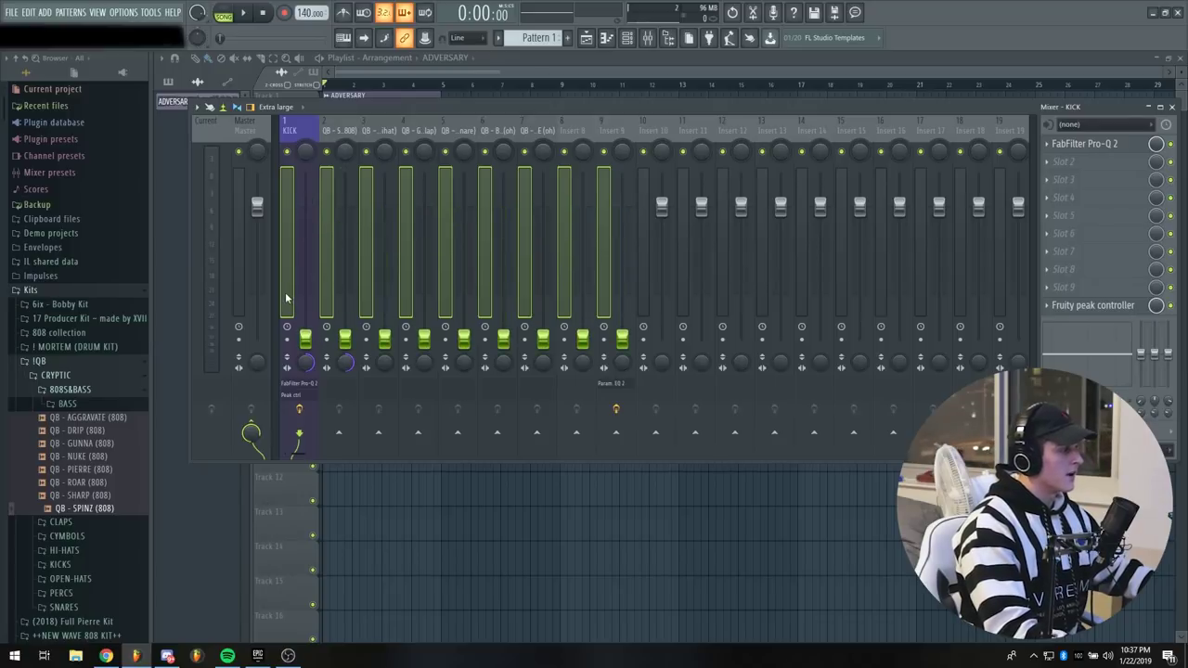
{"action": "left_click", "coordinate": [286, 295]}
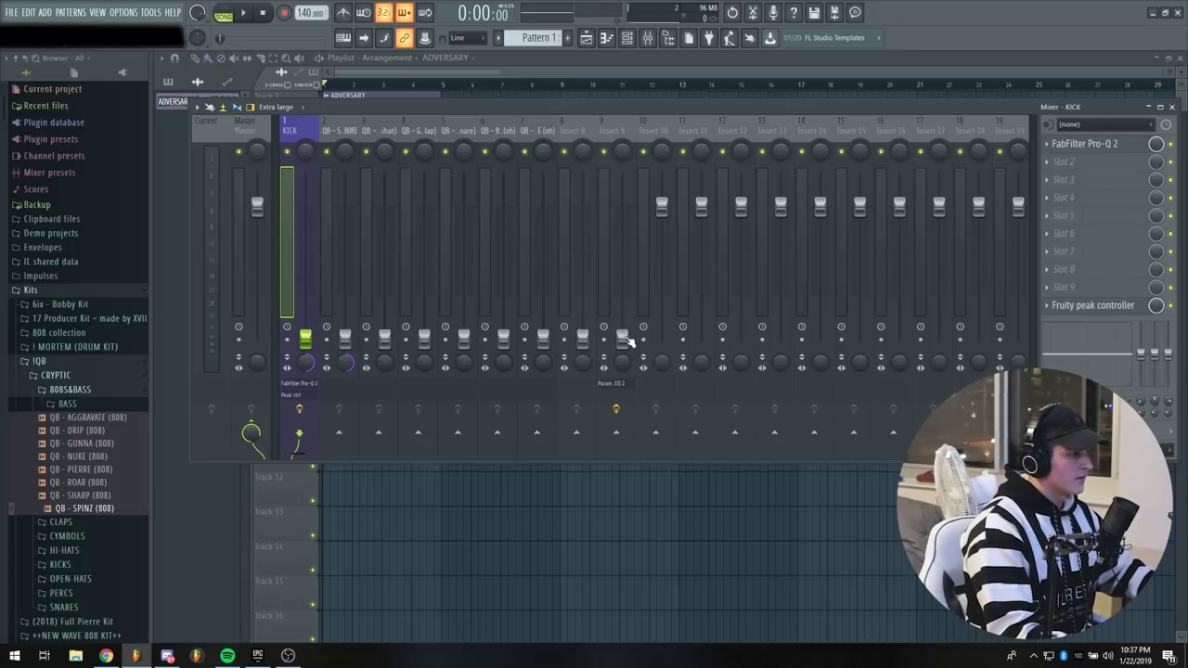
{"action": "left_click_drag", "start_coordinate": [622, 336], "coordinate": [622, 241]}
{"action": "key", "text": "space"}
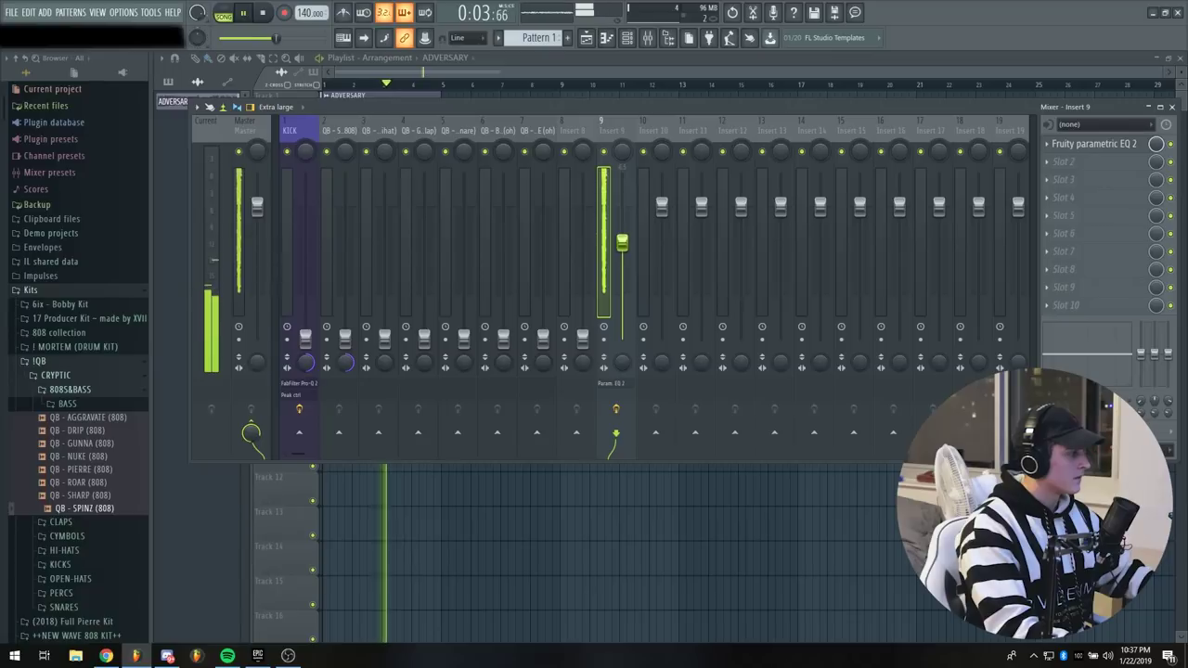
{"action": "left_click", "coordinate": [423, 336]}
Raise the CRUNCH hi-hat fader and play back to check its level
{"action": "left_click_drag", "start_coordinate": [384, 336], "coordinate": [384, 249]}
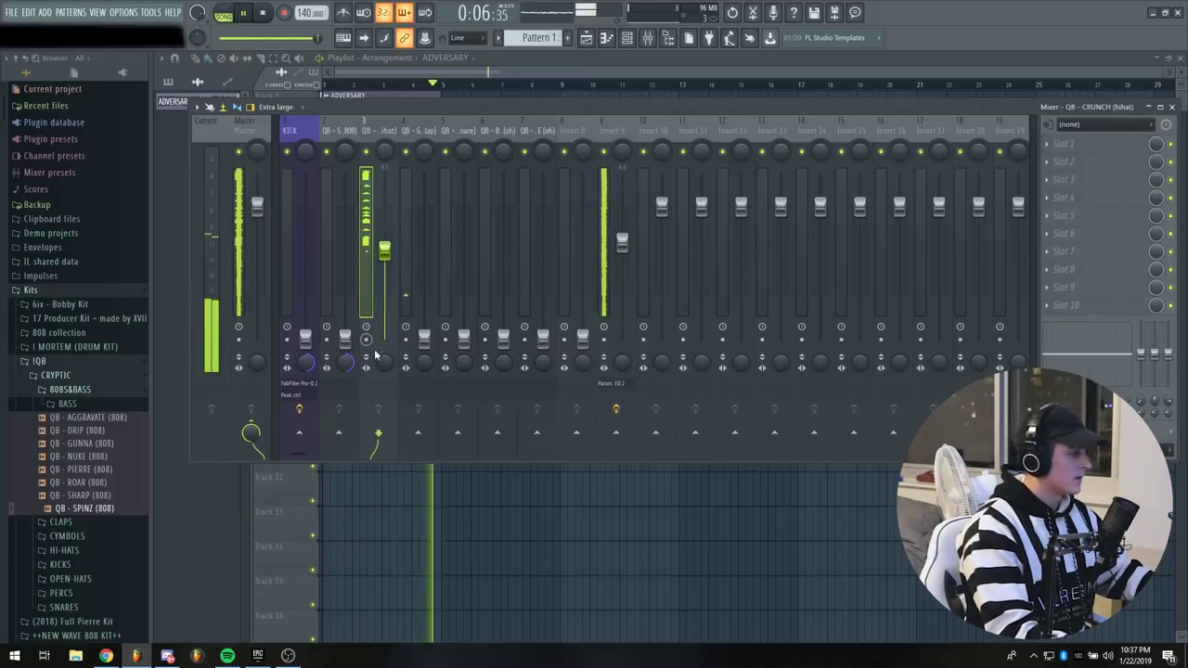
{"action": "key", "text": "space"}
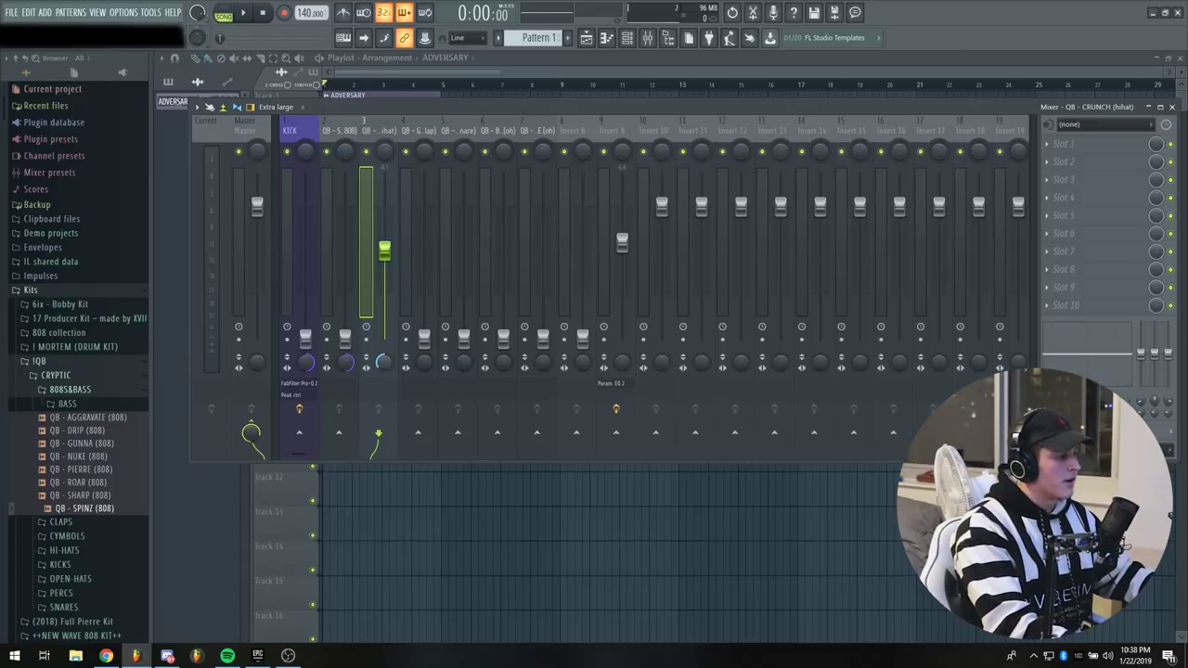
{"action": "key", "text": "space"}
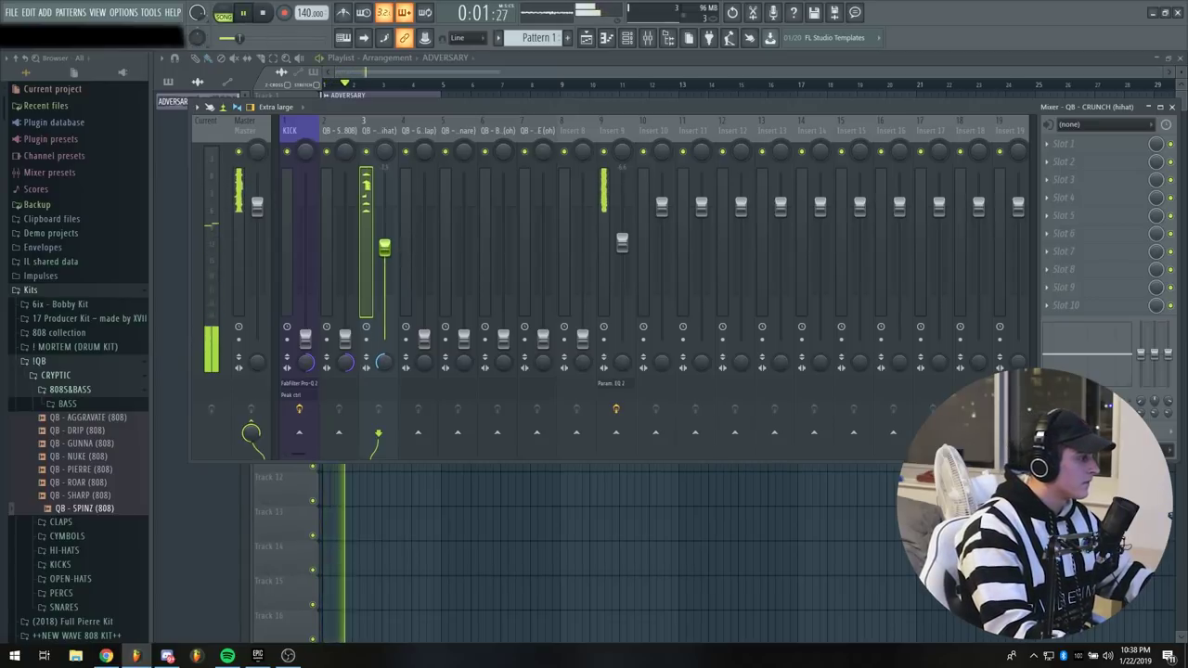
{"action": "key", "text": "space"}
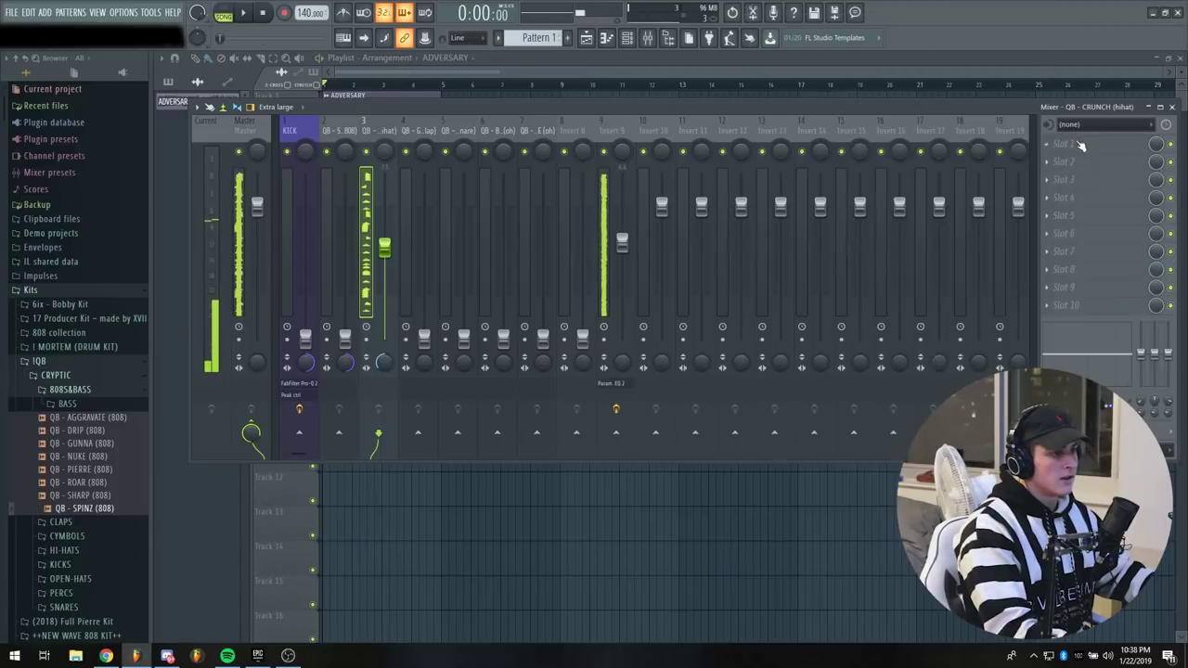
{"action": "left_click", "coordinate": [1063, 144]}
Load Fruity parametric EQ 2 on the hi-hat and drag bands 1–2 into a steep low cut
{"action": "mouse_move", "coordinate": [1067, 159]}
{"action": "left_click", "coordinate": [889, 75]}
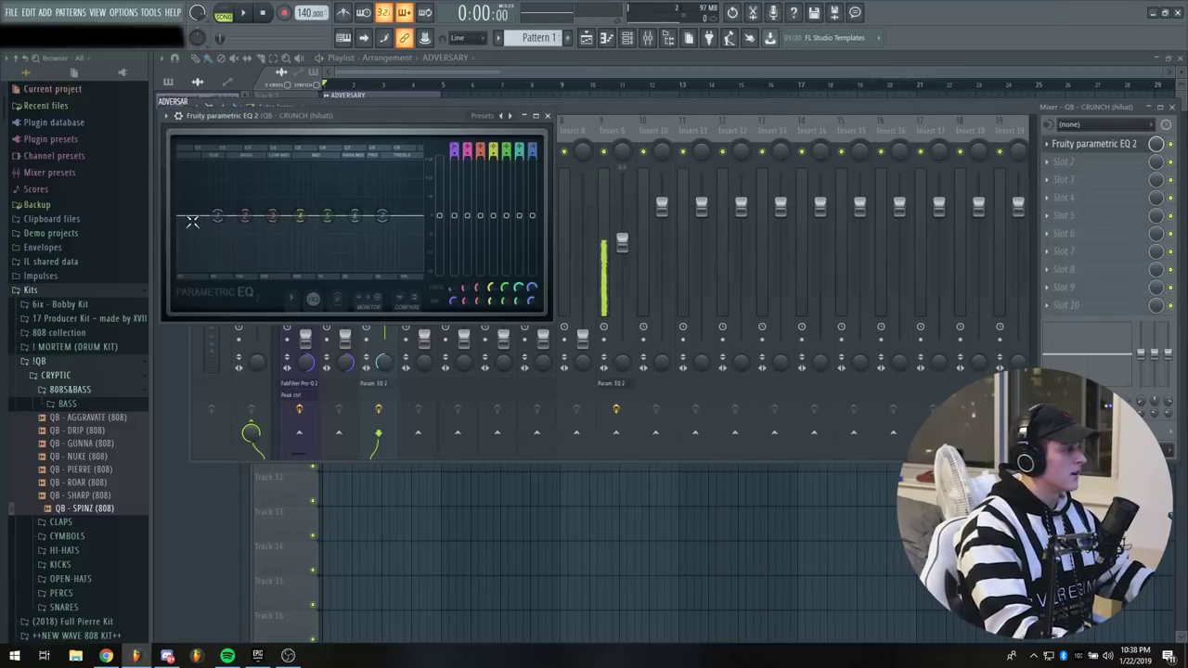
{"action": "left_click_drag", "start_coordinate": [217, 215], "coordinate": [334, 271]}
{"action": "left_click_drag", "start_coordinate": [244, 215], "coordinate": [337, 276]}
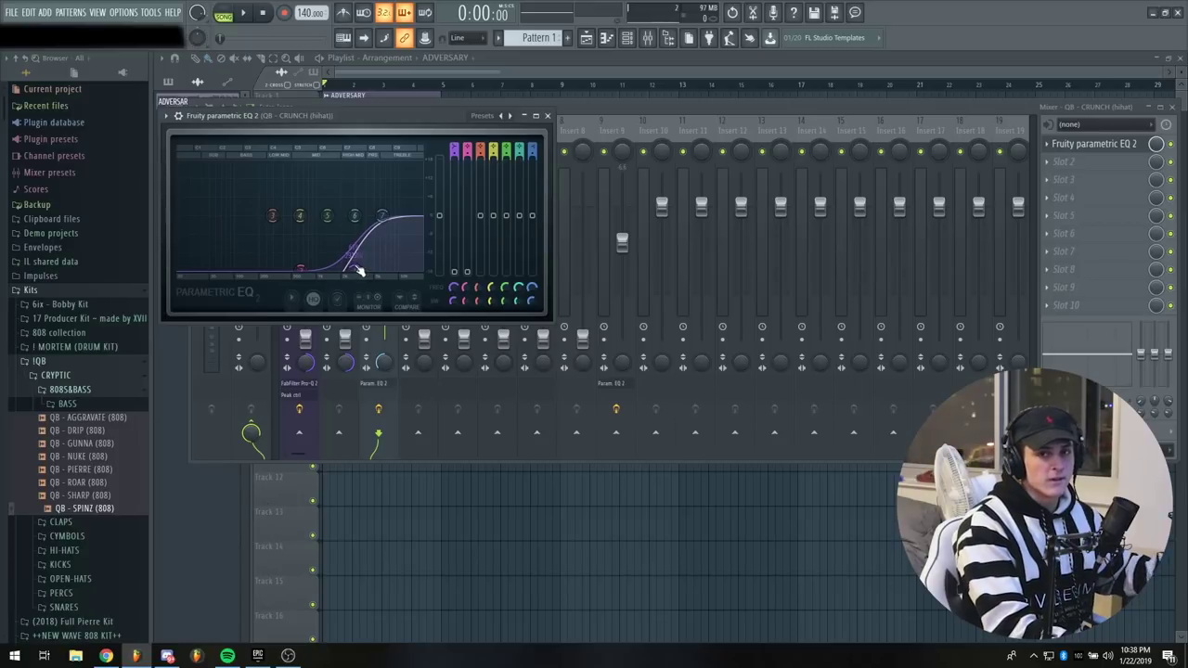
{"action": "left_click", "coordinate": [547, 116]}
{"action": "left_click", "coordinate": [1096, 163]}
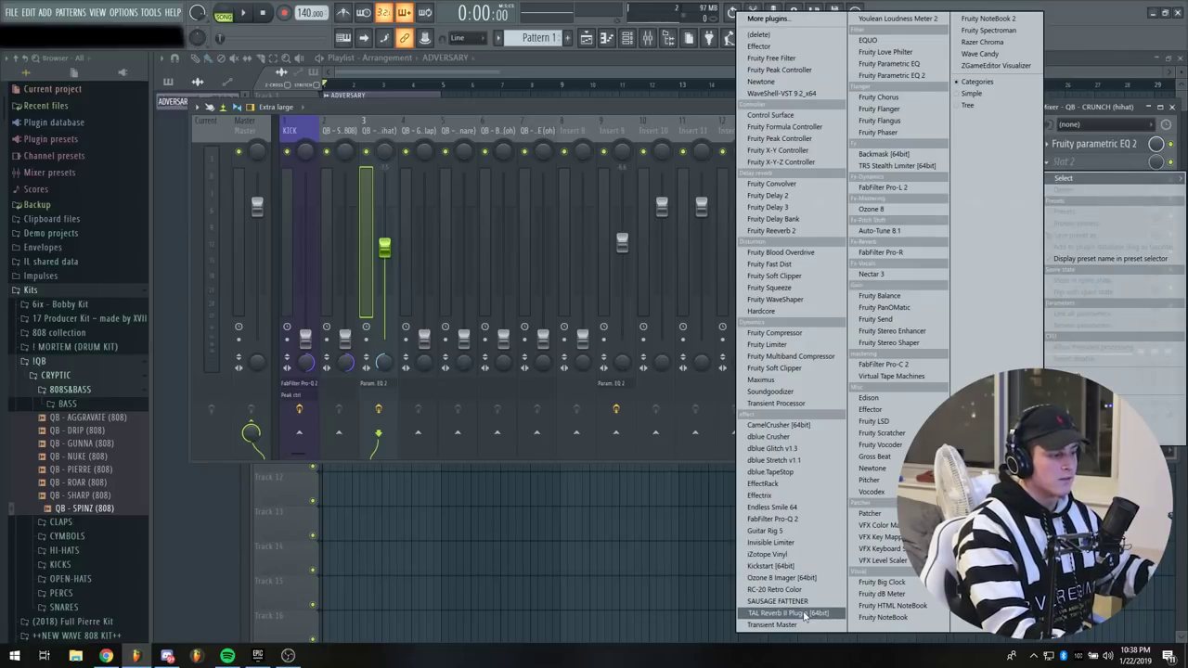
Load Fruity Reeverb 2 into the hi-hat's second slot and adjust its low cut
{"action": "left_click", "coordinate": [798, 232]}
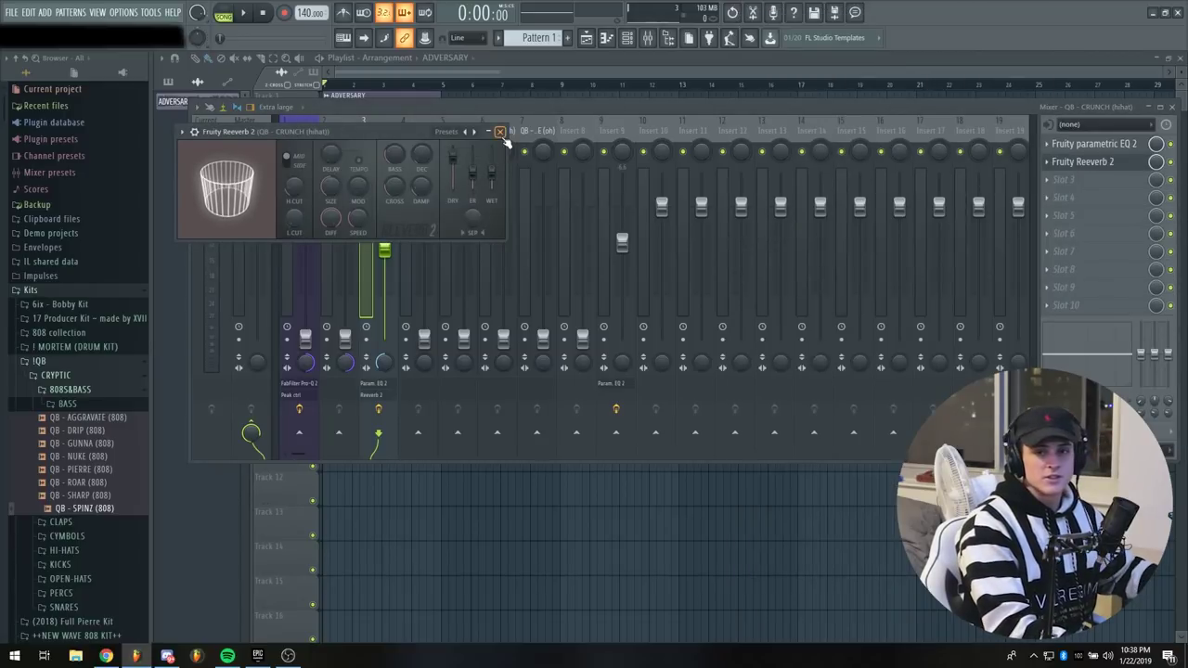
{"action": "left_click_drag", "start_coordinate": [293, 219], "coordinate": [293, 240]}
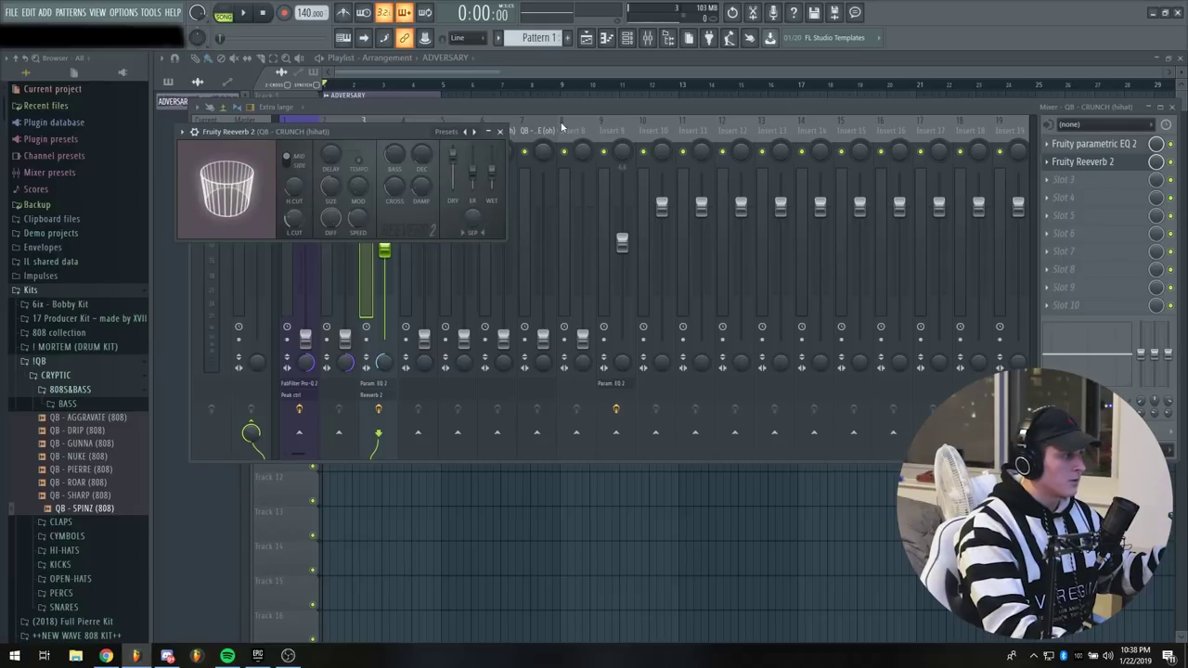
{"action": "left_click", "coordinate": [499, 130]}
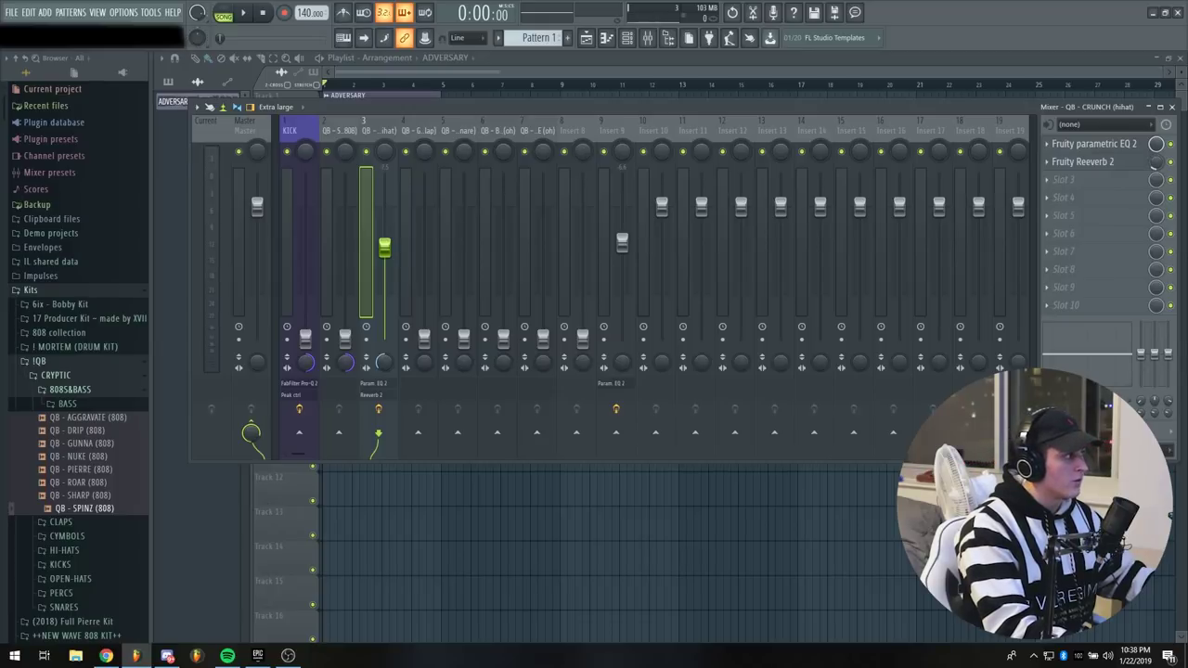
Select the clap mixer track and play back the mix
{"action": "left_click", "coordinate": [408, 344]}
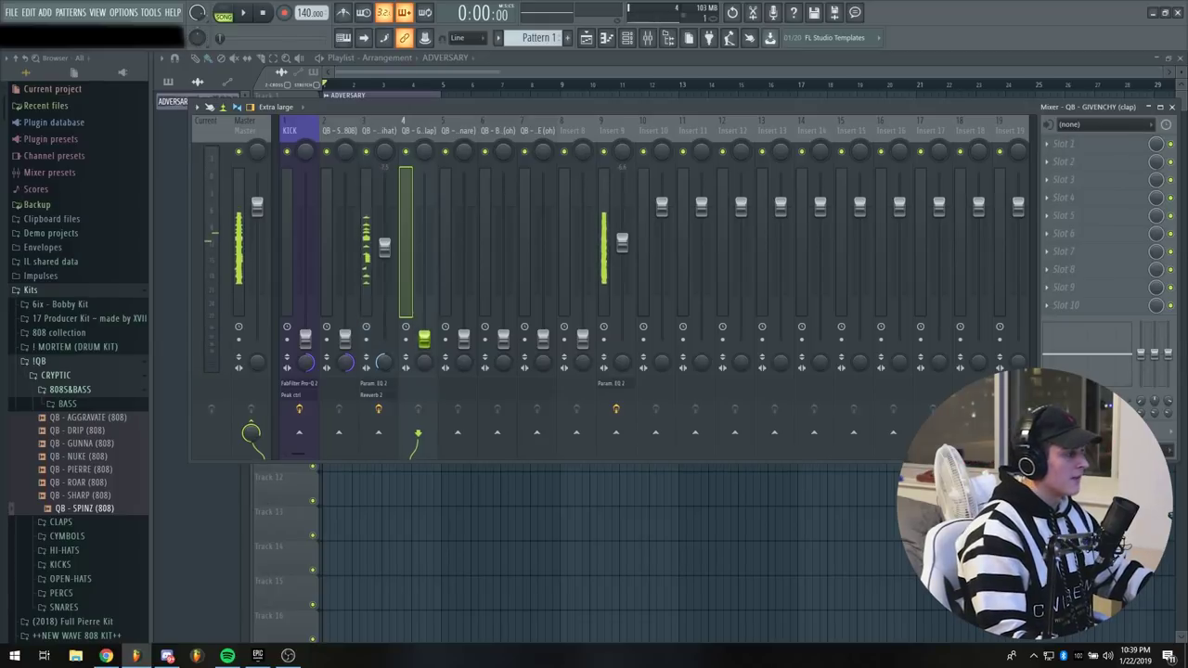
{"action": "key", "text": "space"}
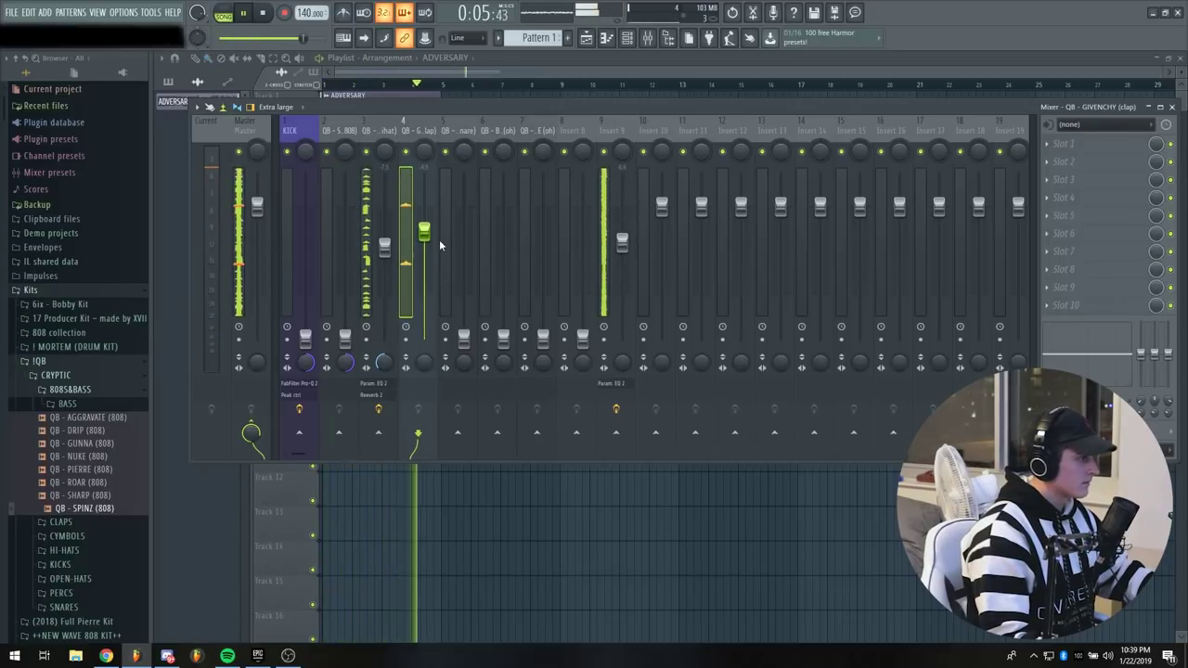
{"action": "key", "text": "space"}
Show all channels in the Channel rack with the Unsorted filter and inspect the clap's volume envelope
{"action": "key", "text": "F6"}
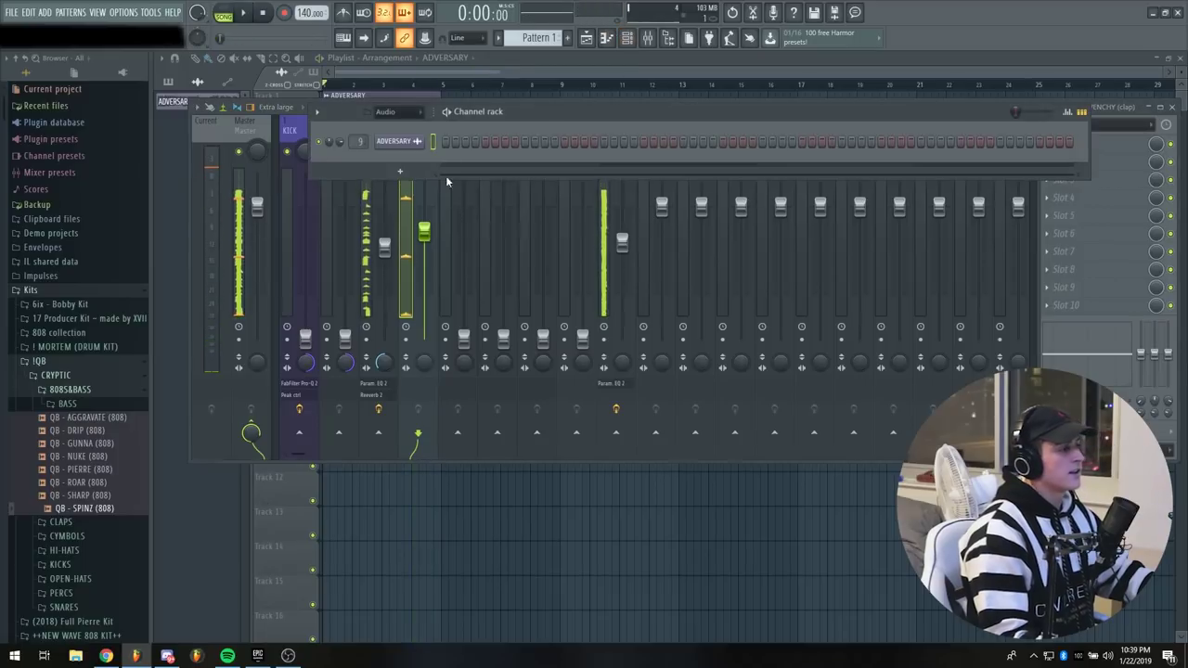
{"action": "left_click", "coordinate": [390, 112]}
{"action": "left_click", "coordinate": [399, 149]}
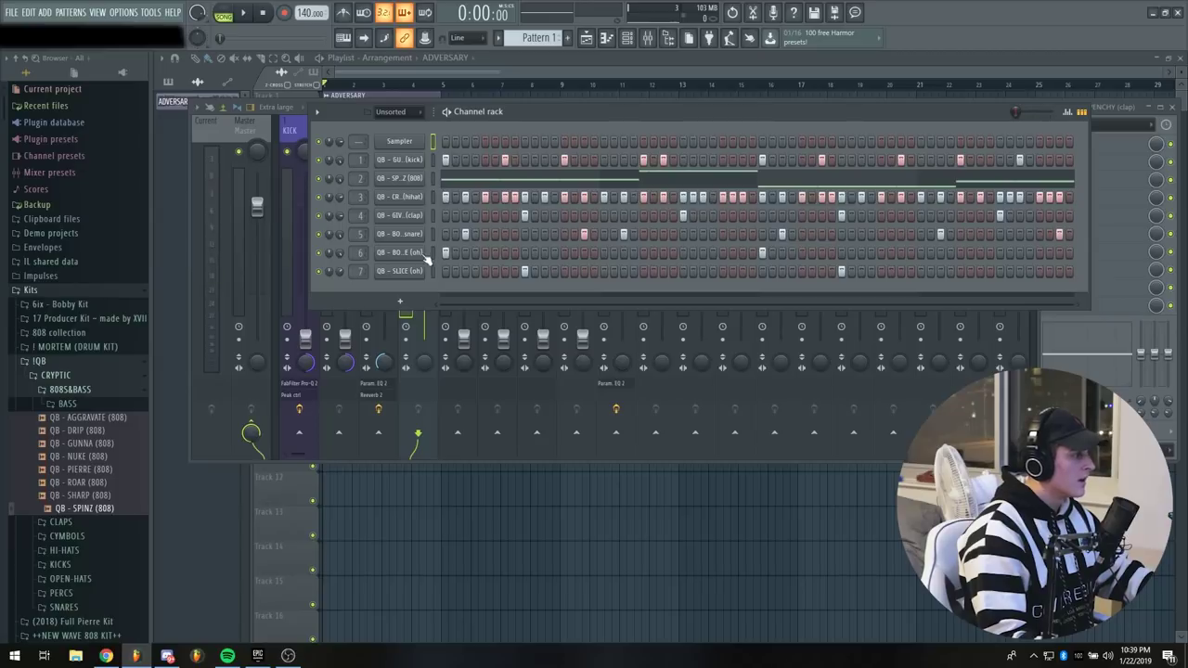
{"action": "left_click", "coordinate": [404, 216]}
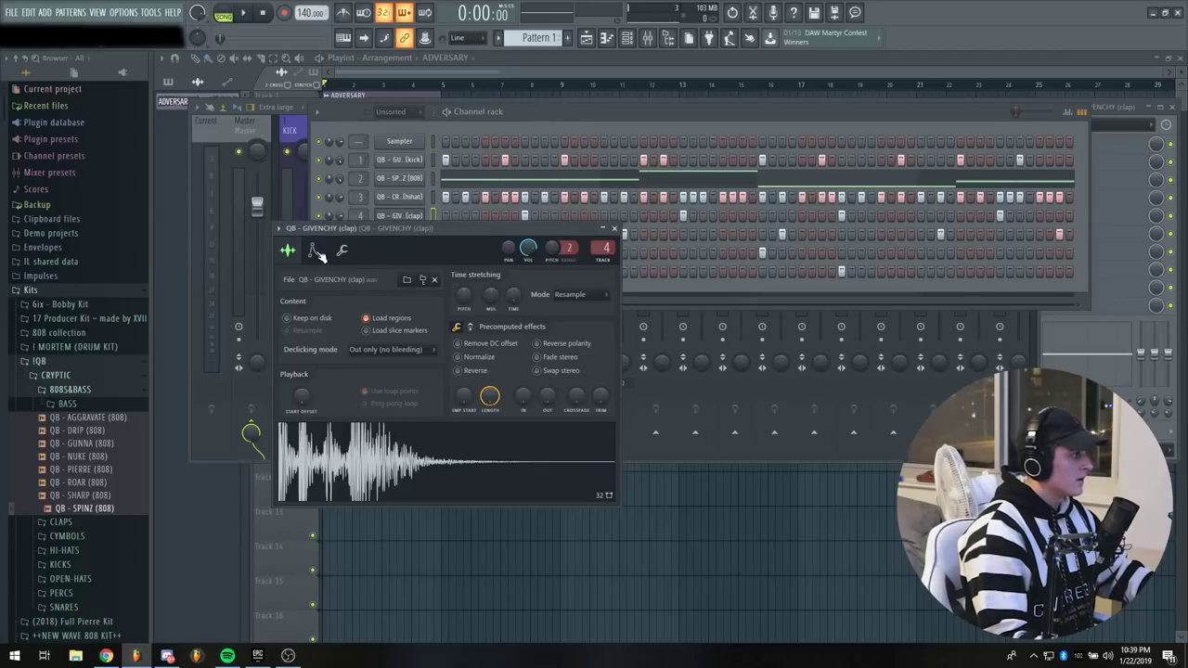
{"action": "left_click", "coordinate": [316, 250]}
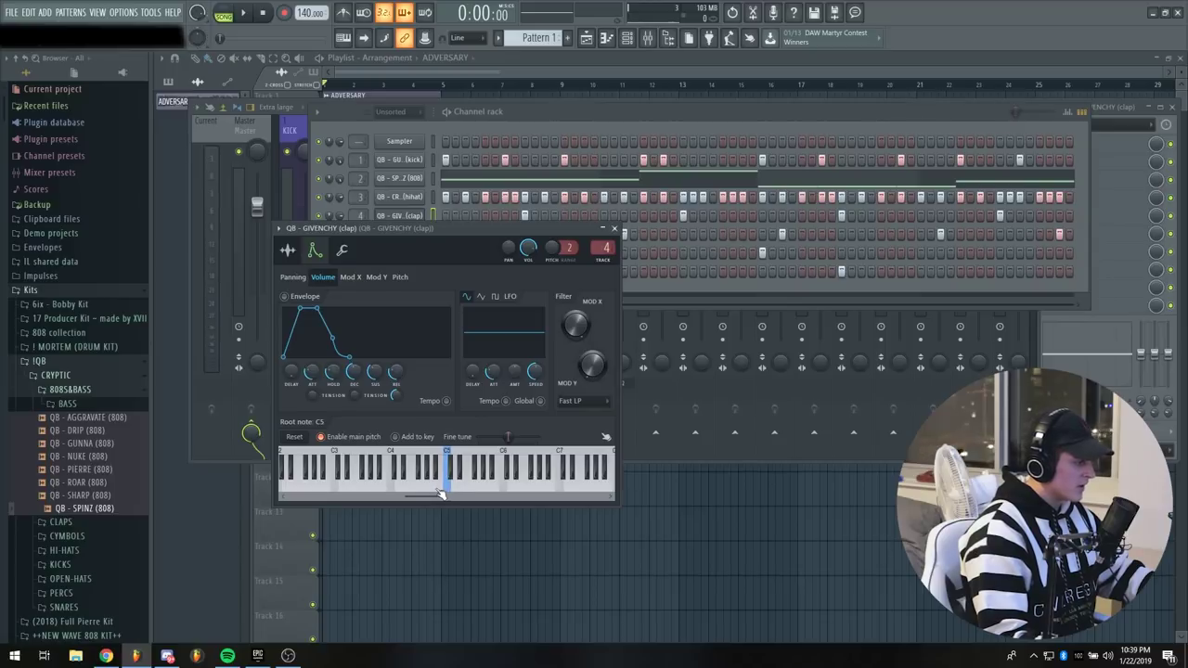
{"action": "left_click", "coordinate": [615, 229]}
Play the beat through and hide the Channel rack to return to the mixer
{"action": "key", "text": "space"}
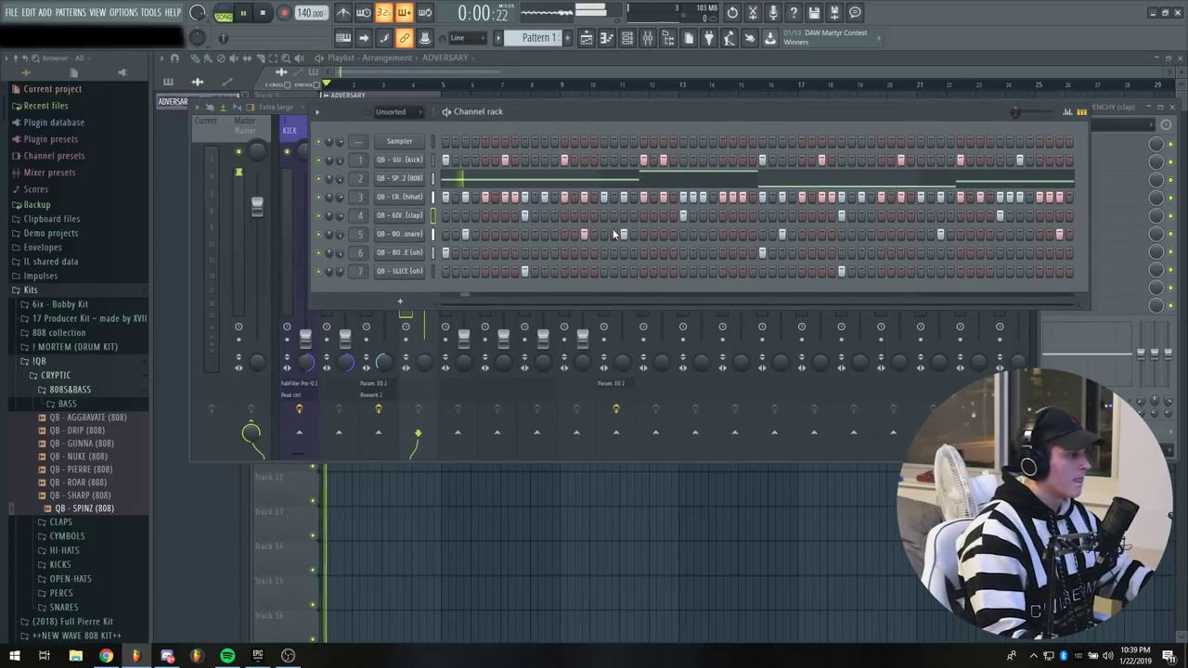
{"action": "key", "text": "space"}
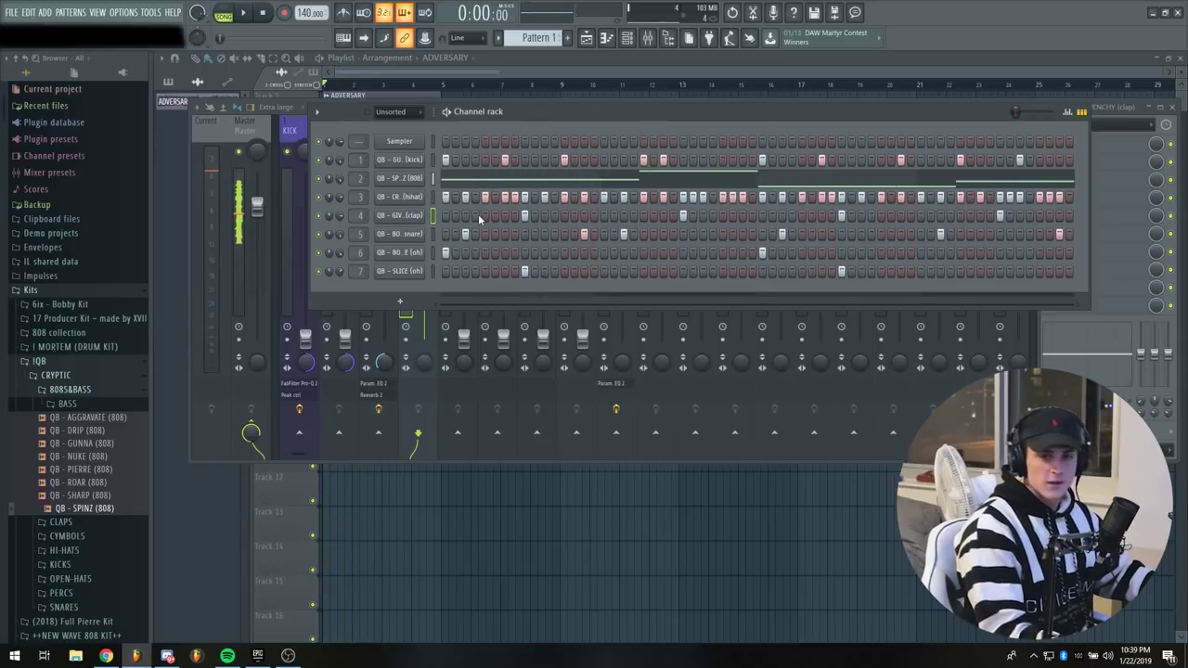
{"action": "key", "text": "space"}
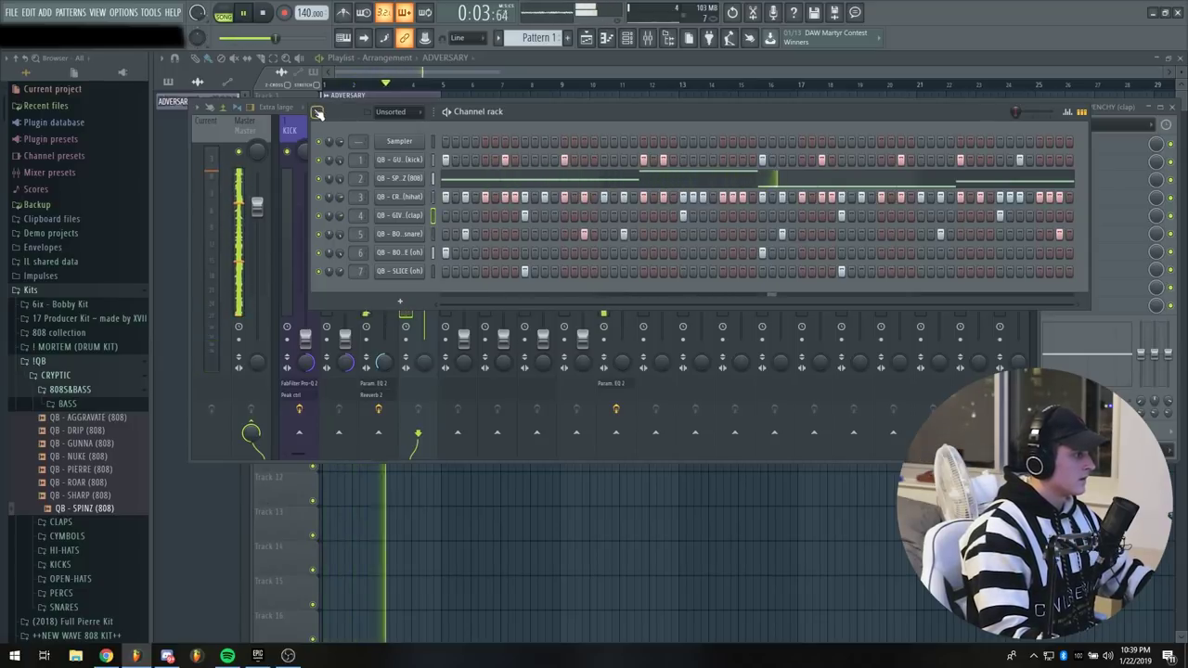
{"action": "key", "text": "space"}
{"action": "key", "text": "F6"}
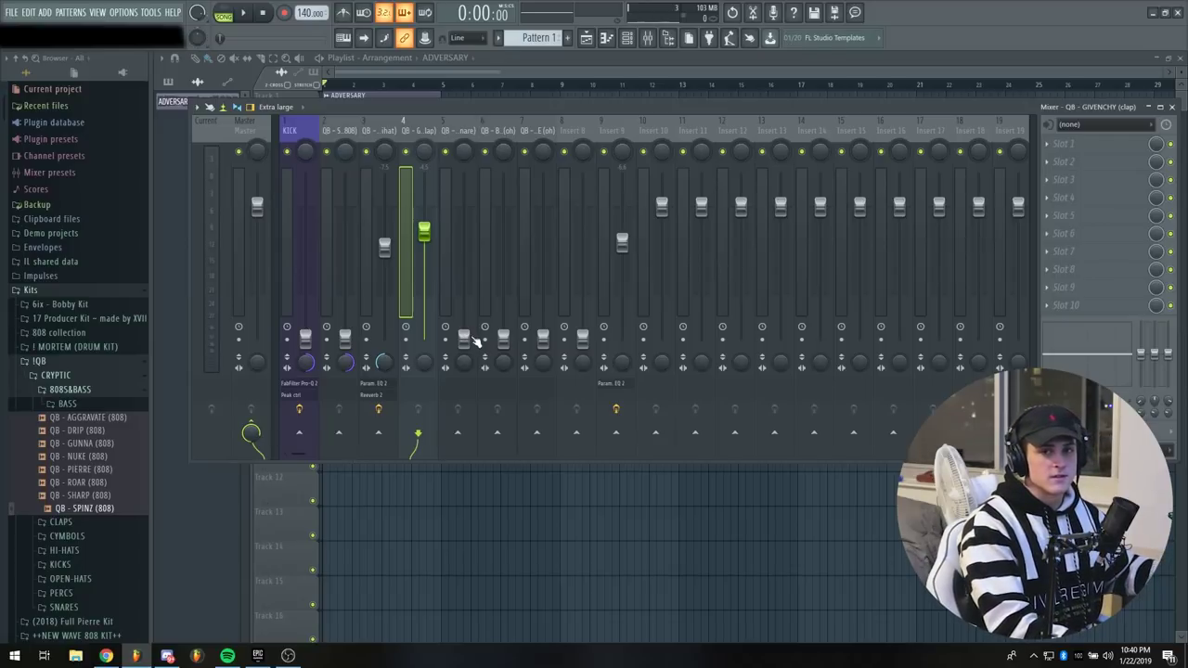
Level the snare and raise the BOUNCE and SLICE open-hat faders during playback
{"action": "left_click", "coordinate": [474, 341]}
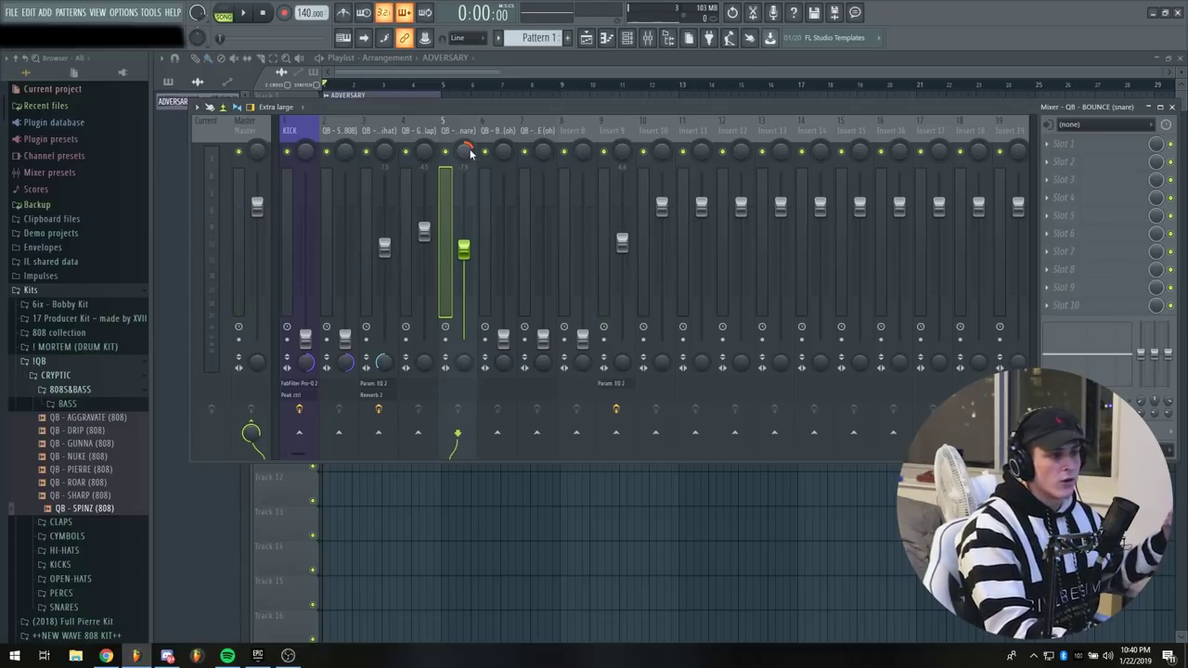
{"action": "key", "text": "space"}
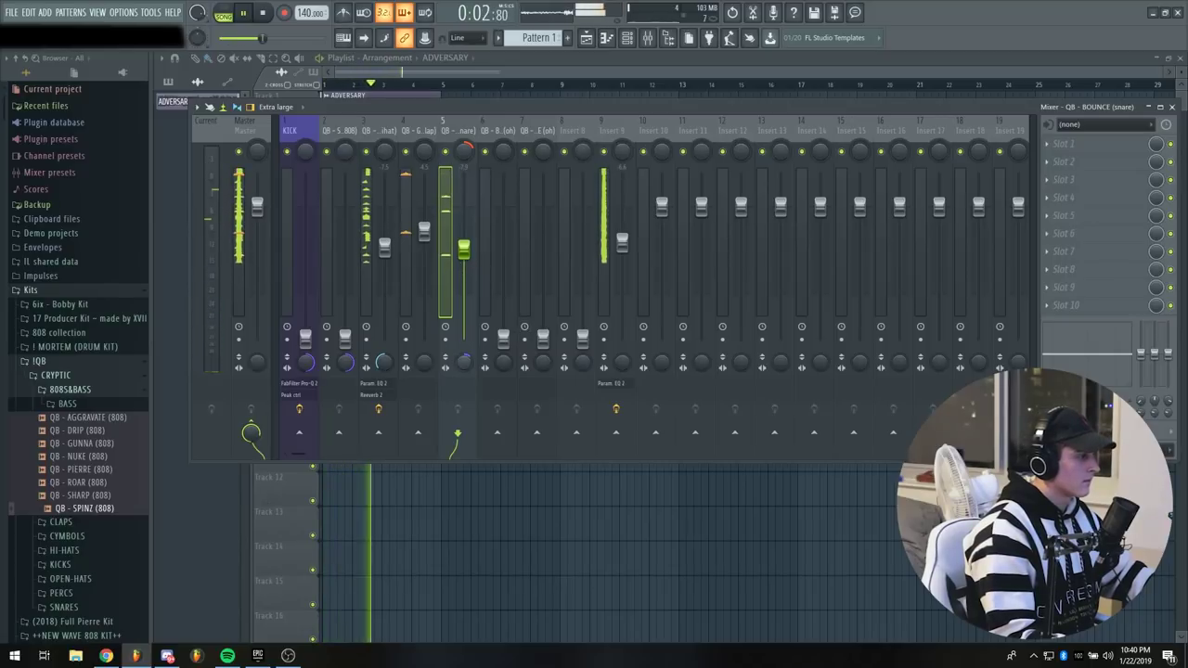
{"action": "left_click", "coordinate": [429, 364]}
{"action": "left_click", "coordinate": [447, 364]}
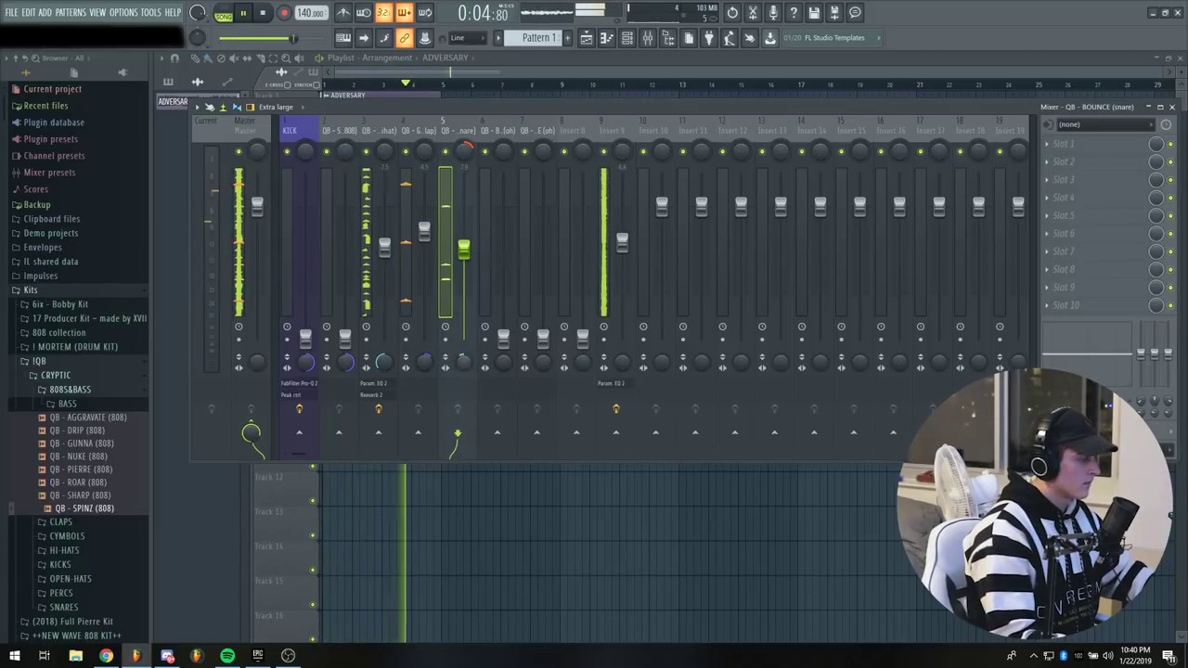
{"action": "left_click", "coordinate": [492, 362]}
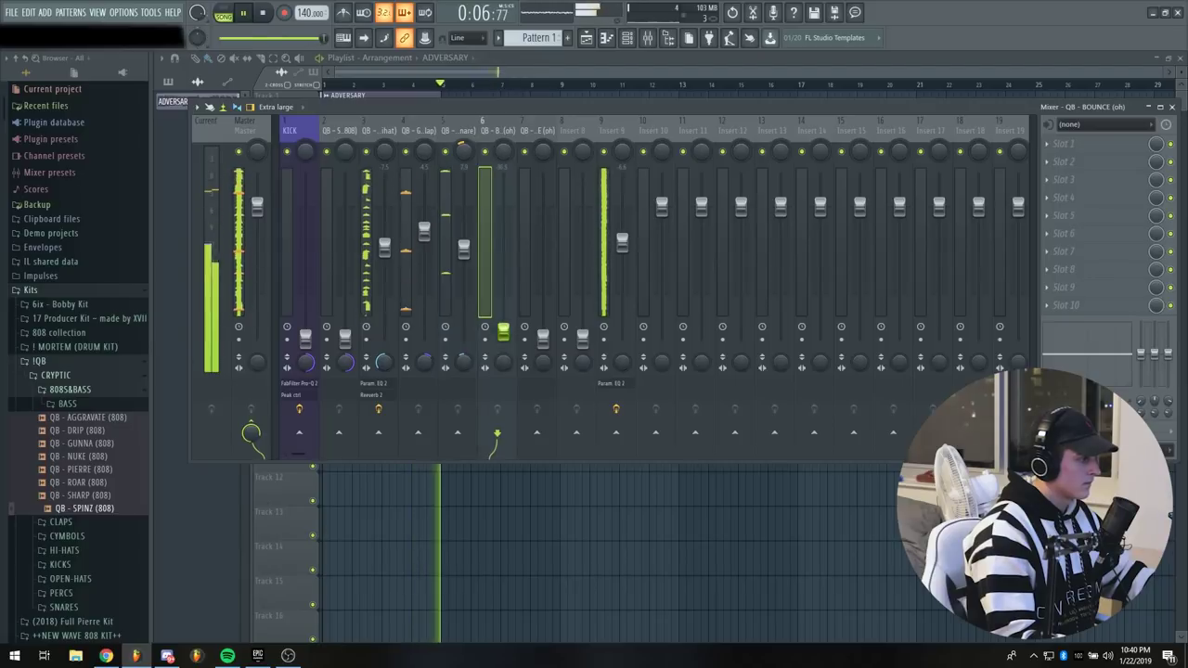
{"action": "left_click_drag", "start_coordinate": [543, 336], "coordinate": [543, 265]}
{"action": "left_click", "coordinate": [543, 260]}
{"action": "key", "text": "space"}
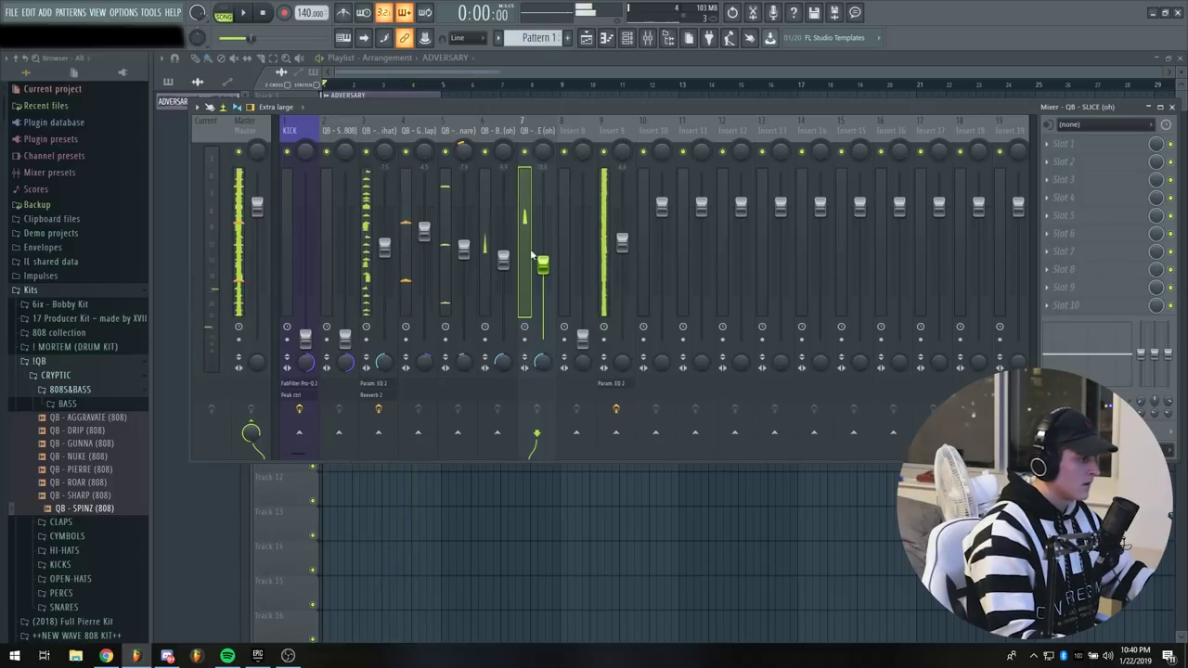
Add Fruity Reeverb 2 to the first slot of the BOUNCE open-hat insert
{"action": "left_click", "coordinate": [486, 220]}
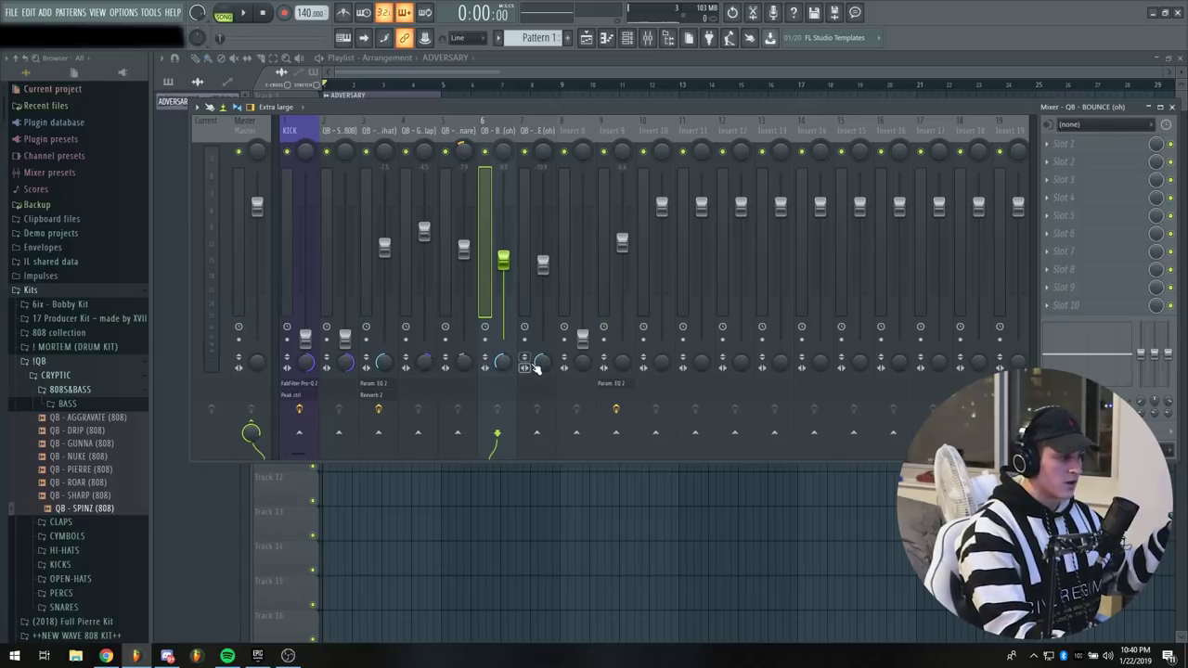
{"action": "left_click", "coordinate": [536, 368]}
{"action": "left_click", "coordinate": [489, 249]}
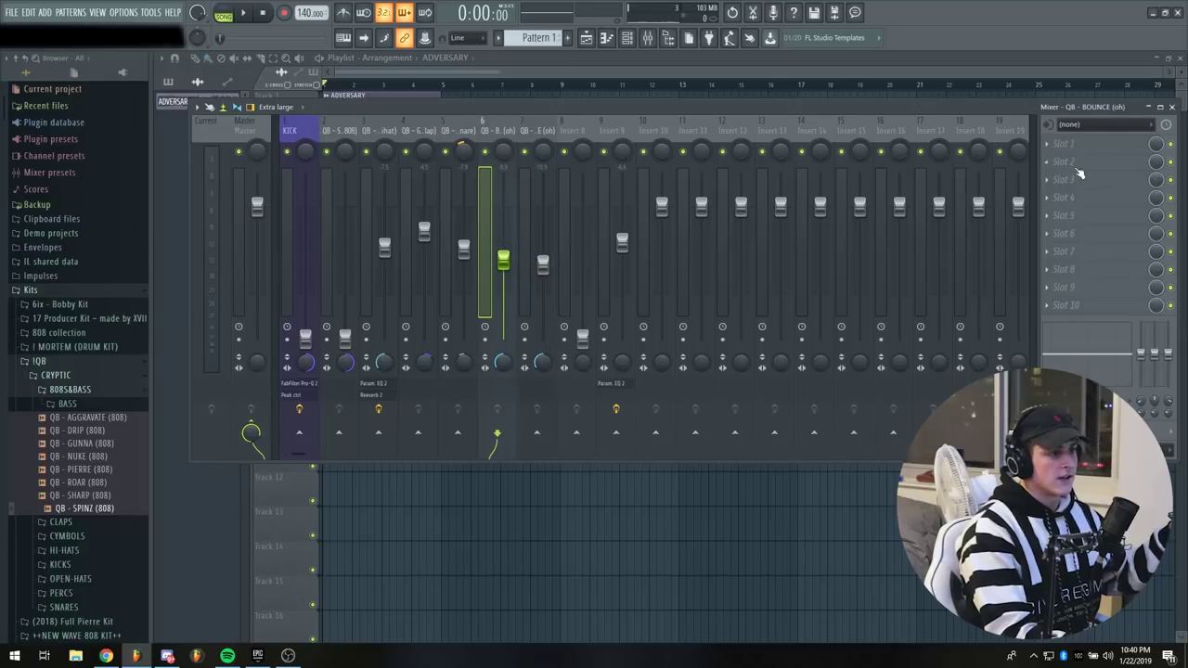
{"action": "left_click", "coordinate": [1073, 155]}
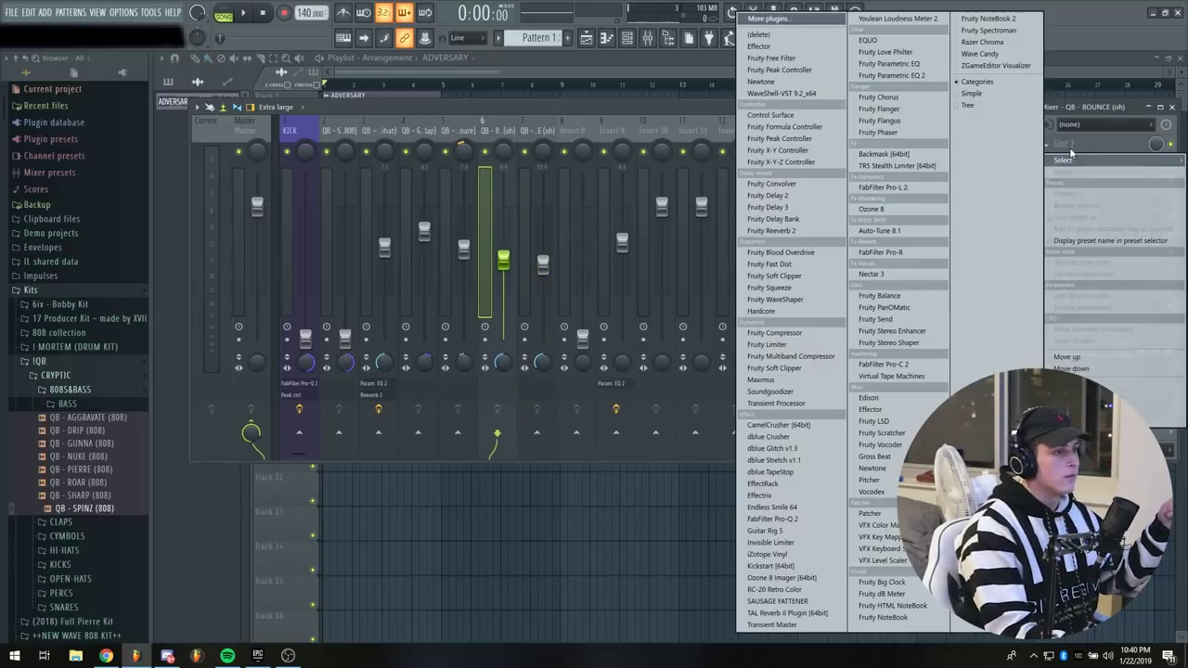
{"action": "left_click", "coordinate": [769, 224]}
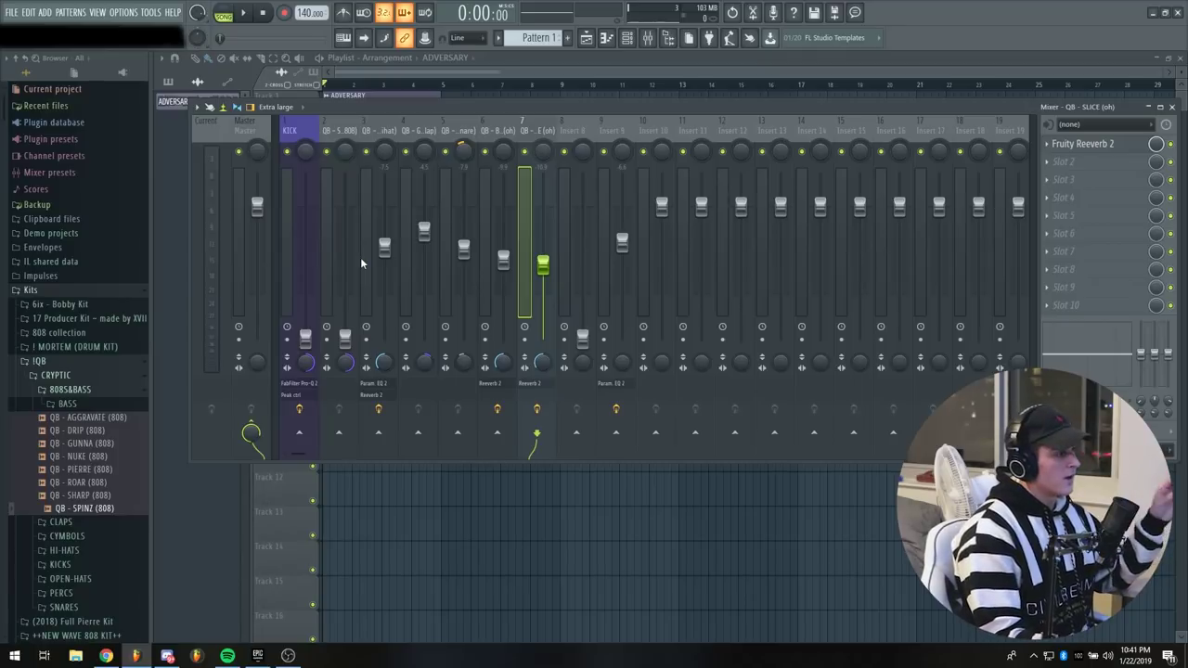
Reset the kick's volume to its default level and play the loop to check it
{"action": "right_click", "coordinate": [305, 214]}
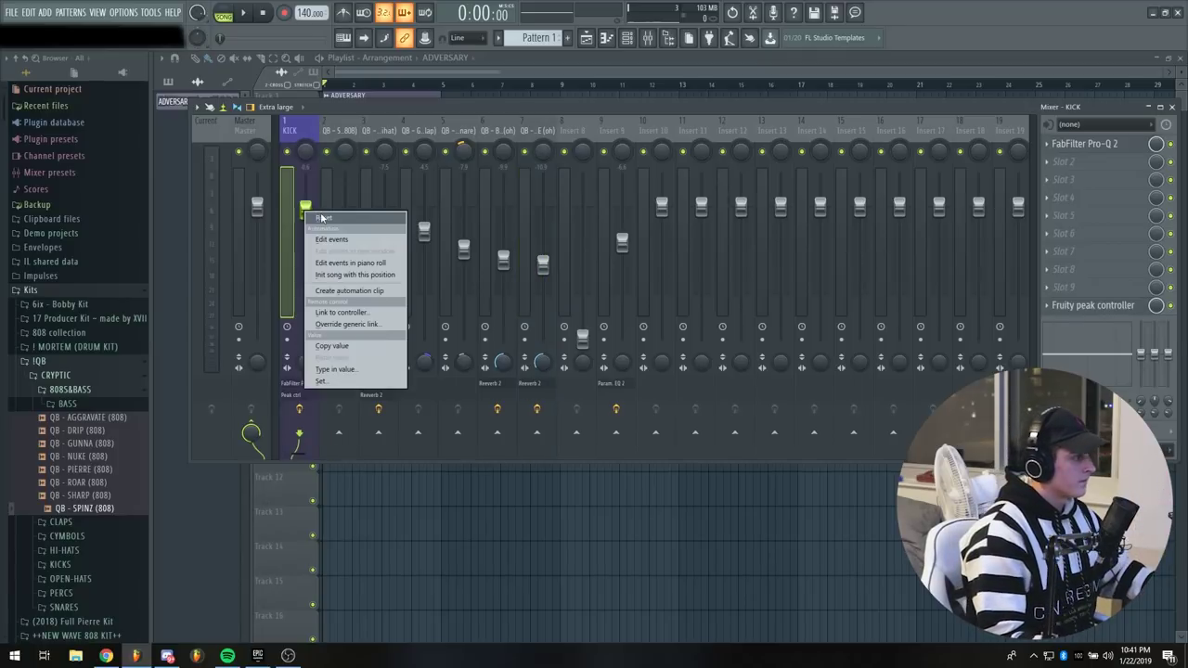
{"action": "left_click", "coordinate": [324, 217]}
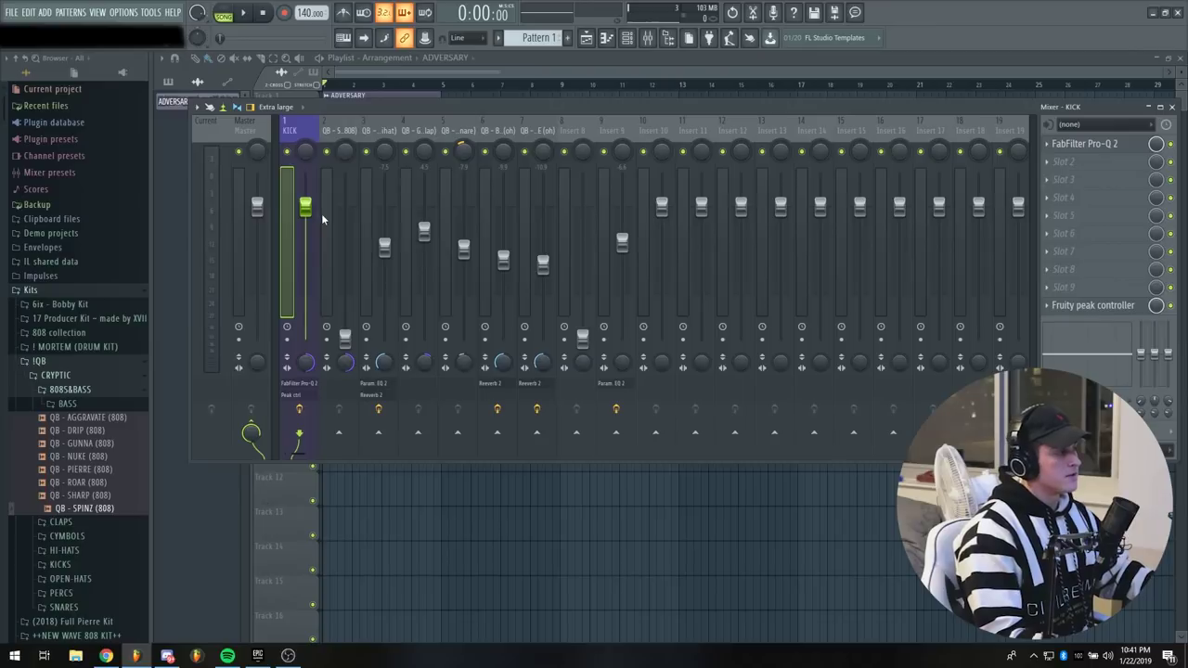
{"action": "key", "text": "space"}
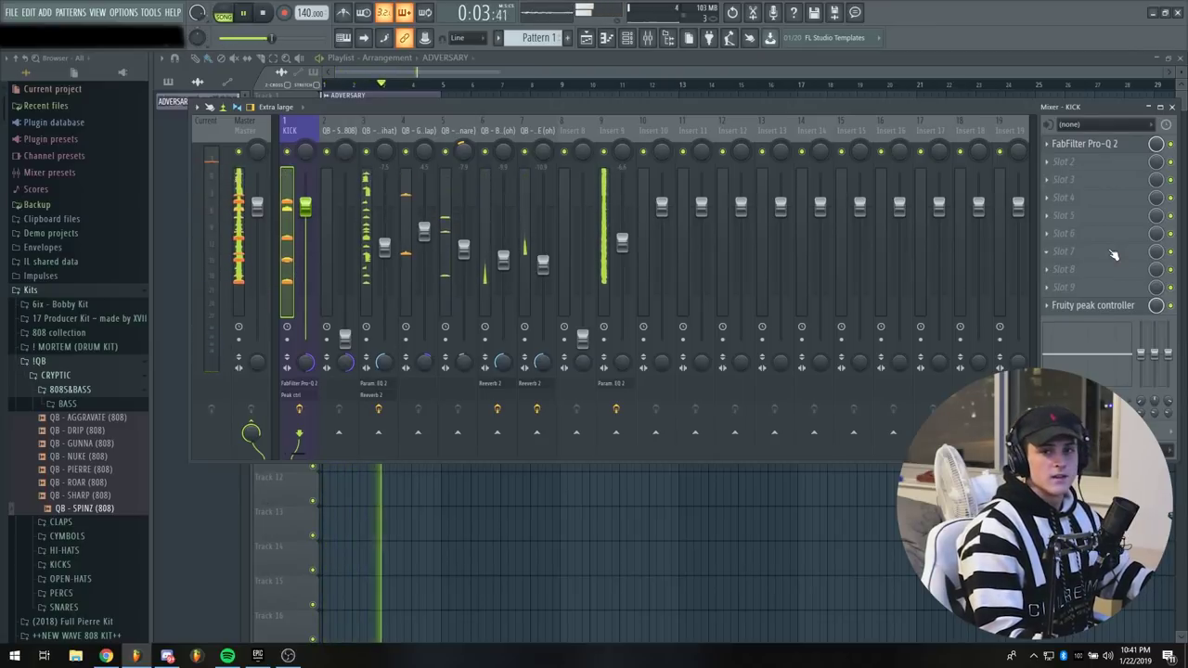
{"action": "key", "text": "space"}
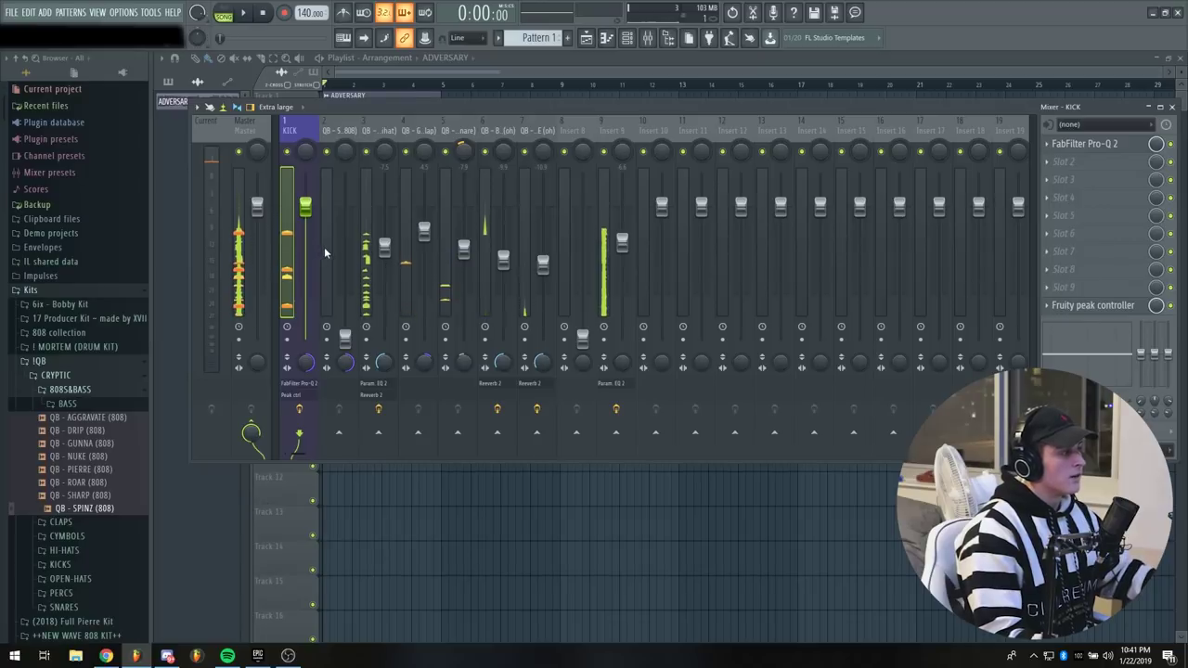
Raise the QB - SPINZ (808) mixer fader during playback, nudging it slightly higher
{"action": "left_click", "coordinate": [325, 247]}
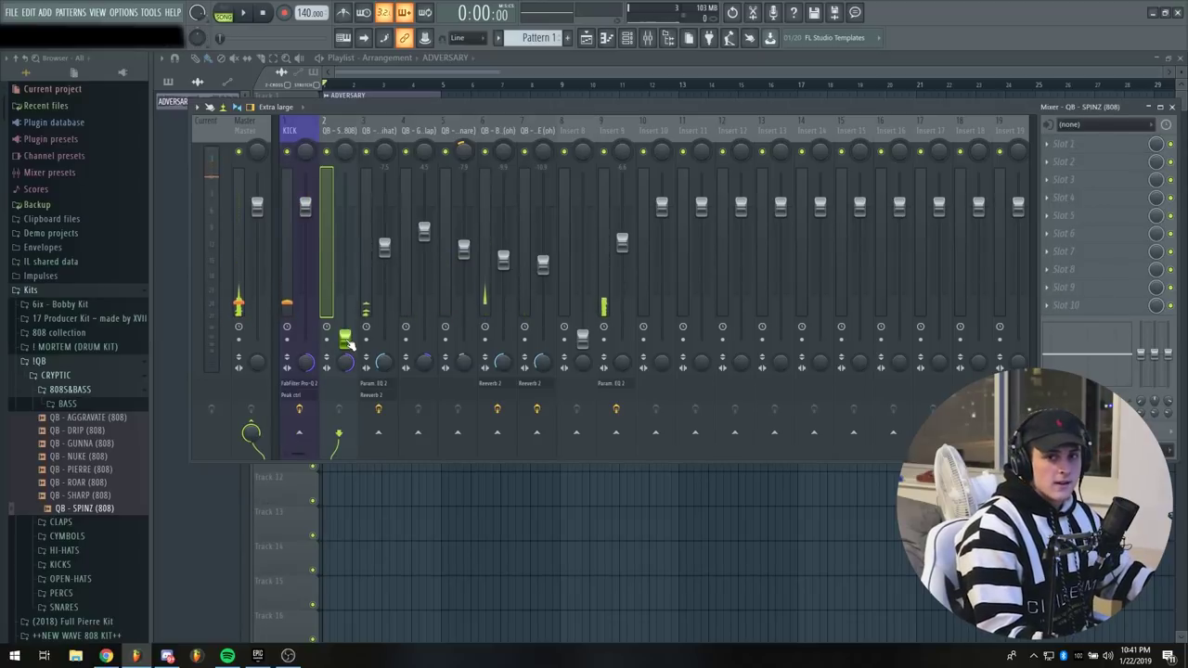
{"action": "key", "text": "space"}
{"action": "left_click_drag", "start_coordinate": [344, 325], "coordinate": [344, 252]}
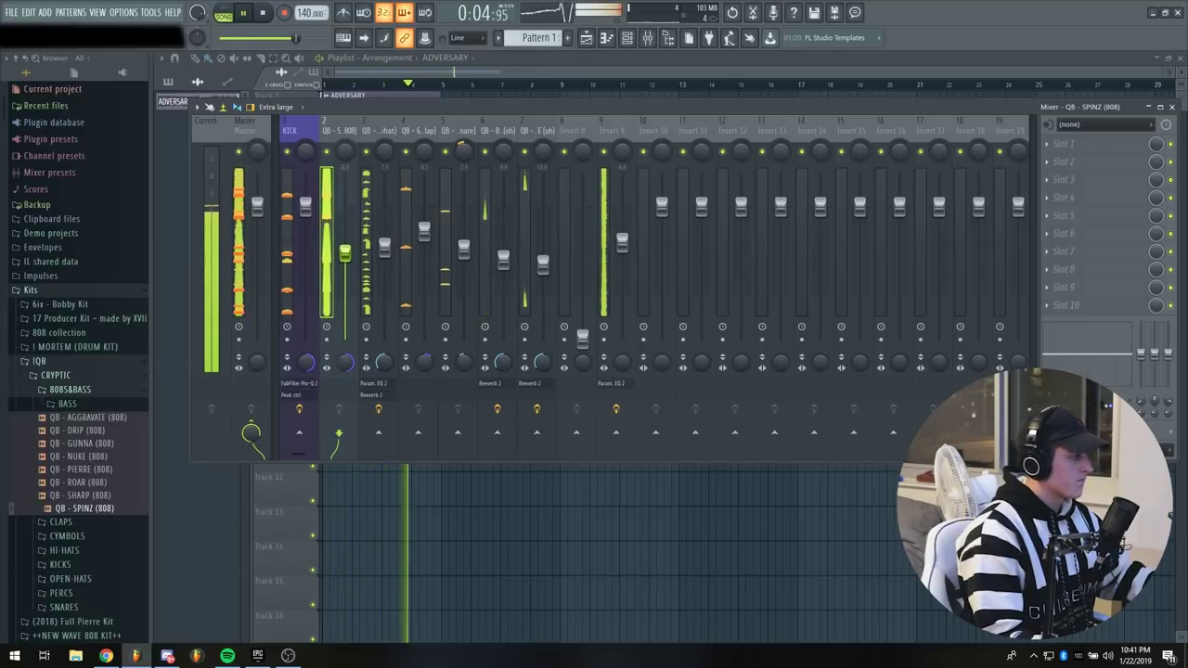
{"action": "left_click_drag", "start_coordinate": [353, 272], "coordinate": [350, 254]}
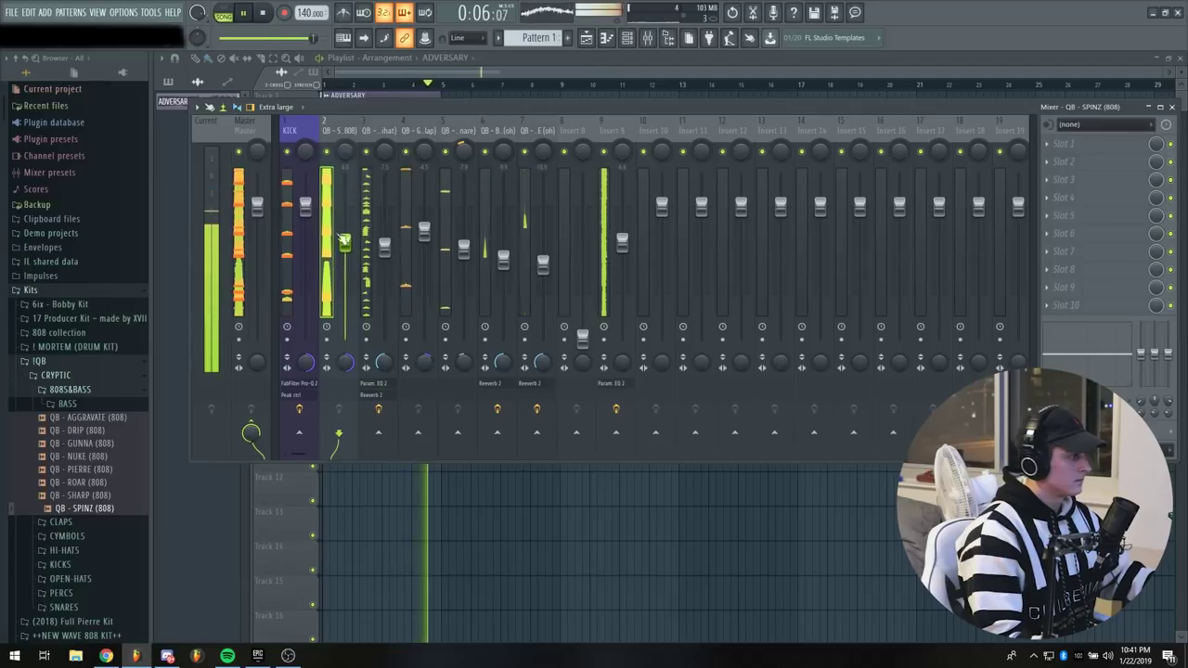
{"action": "key", "text": "space"}
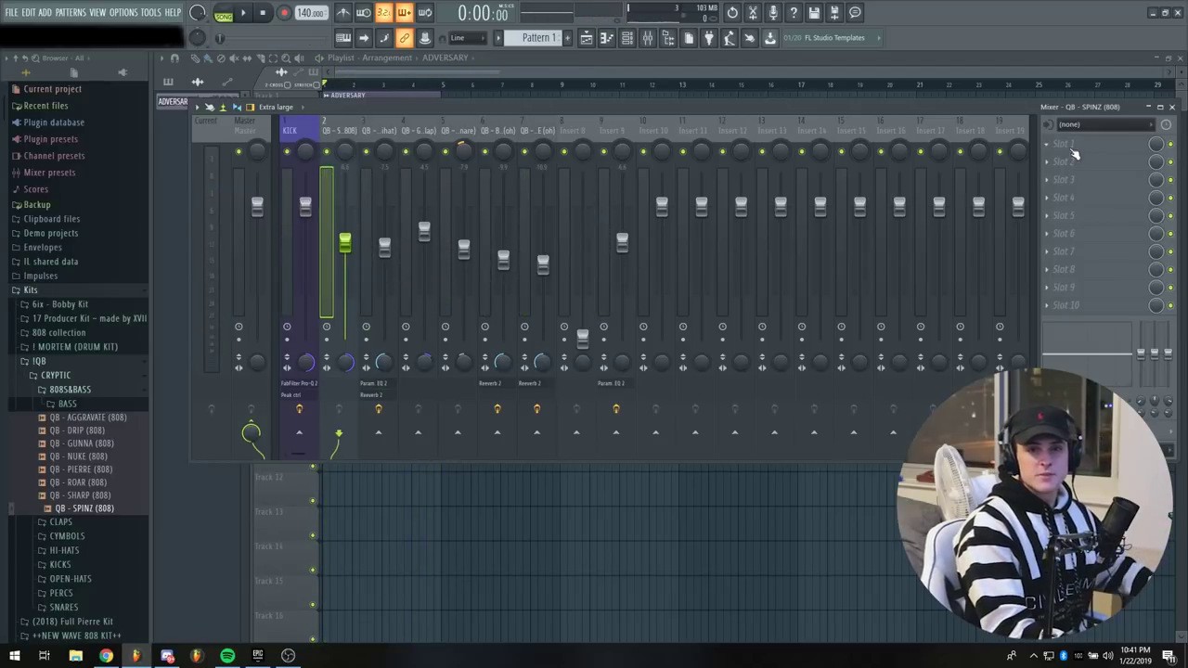
Load Fruity parametric EQ 2 on the 808 and boost band 3 around 376 Hz, auditioning it
{"action": "left_click", "coordinate": [1067, 146]}
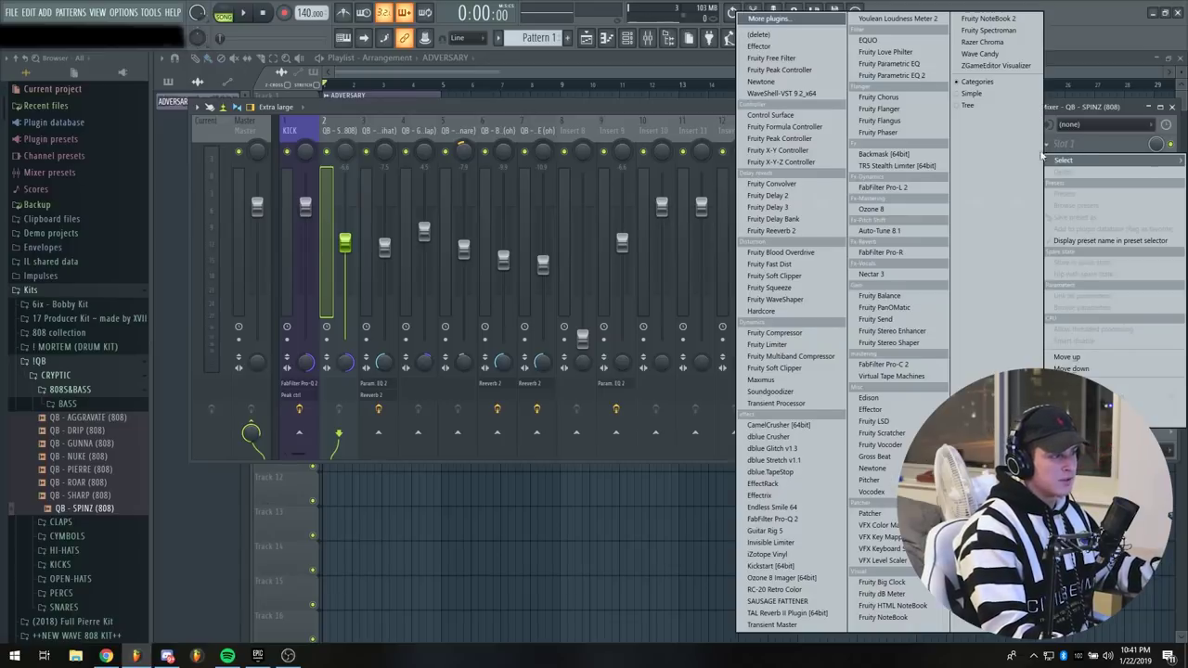
{"action": "left_click", "coordinate": [891, 75]}
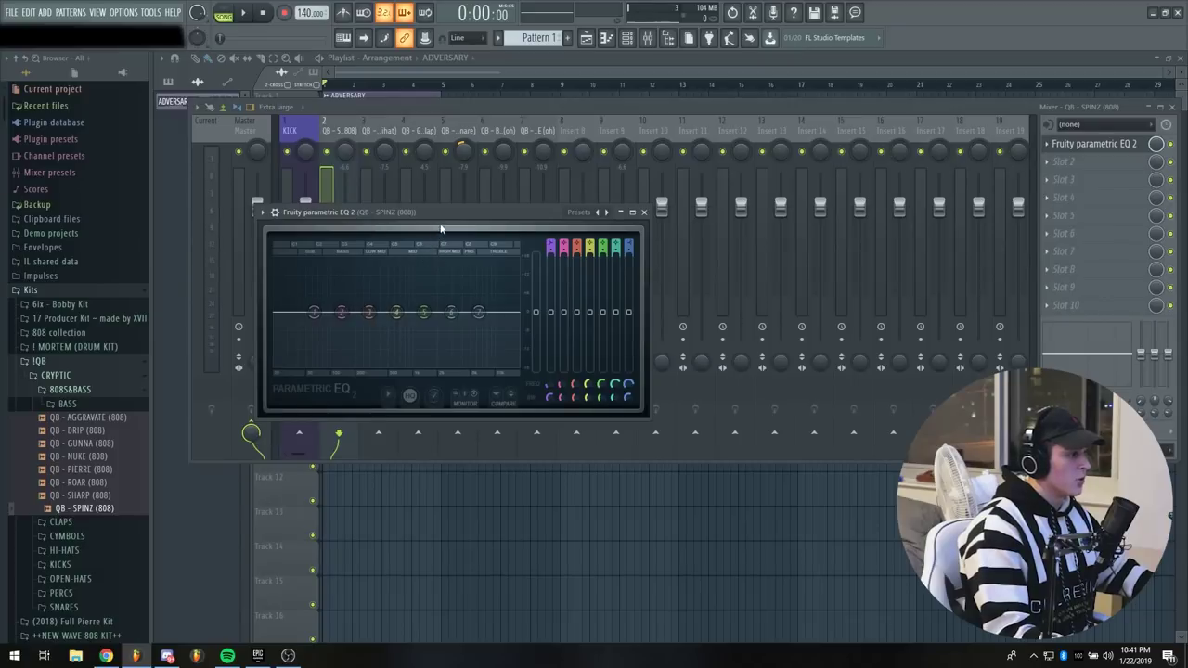
{"action": "left_click_drag", "start_coordinate": [443, 214], "coordinate": [547, 201]}
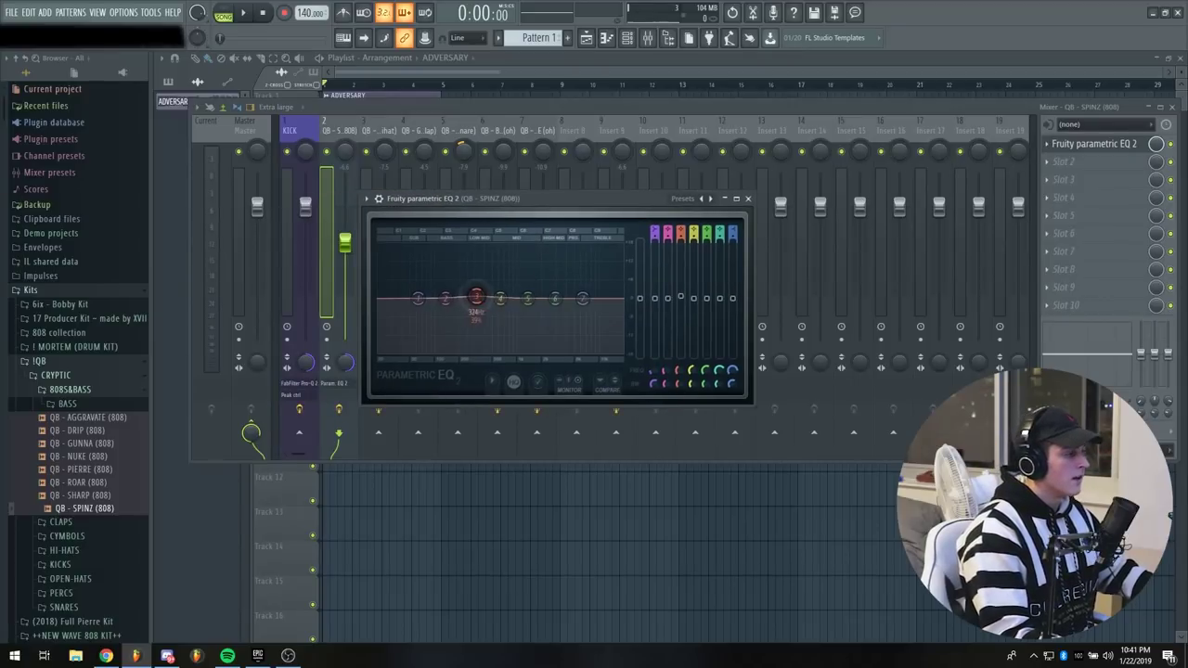
{"action": "left_click_drag", "start_coordinate": [478, 293], "coordinate": [480, 288]}
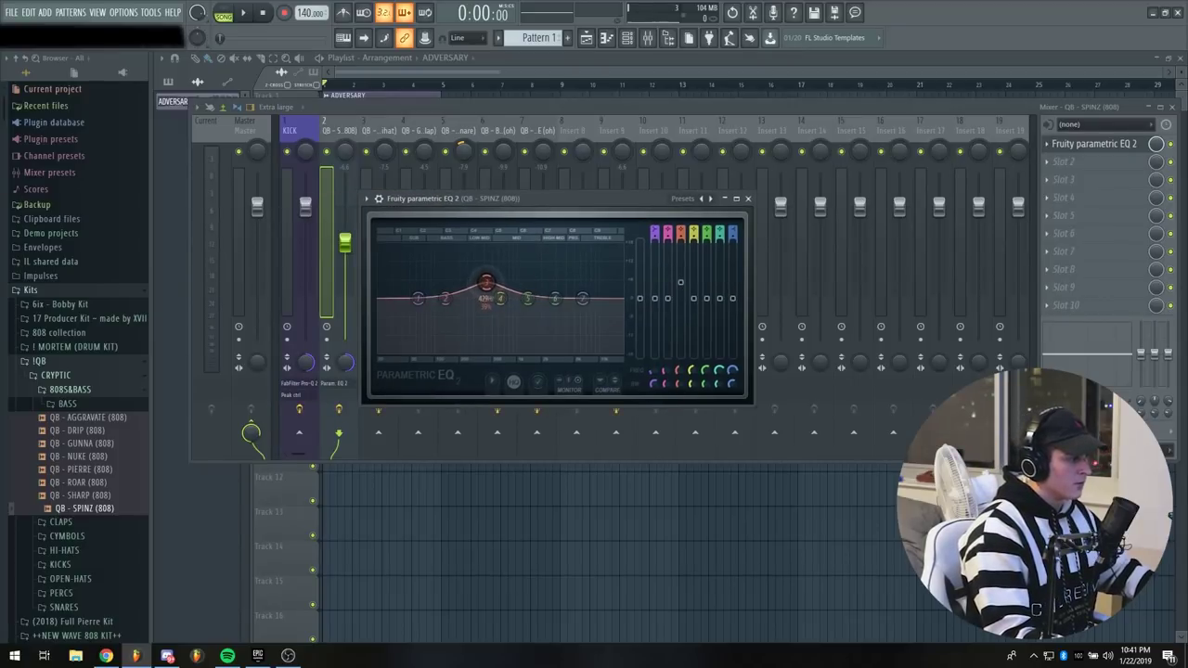
{"action": "key", "text": "space"}
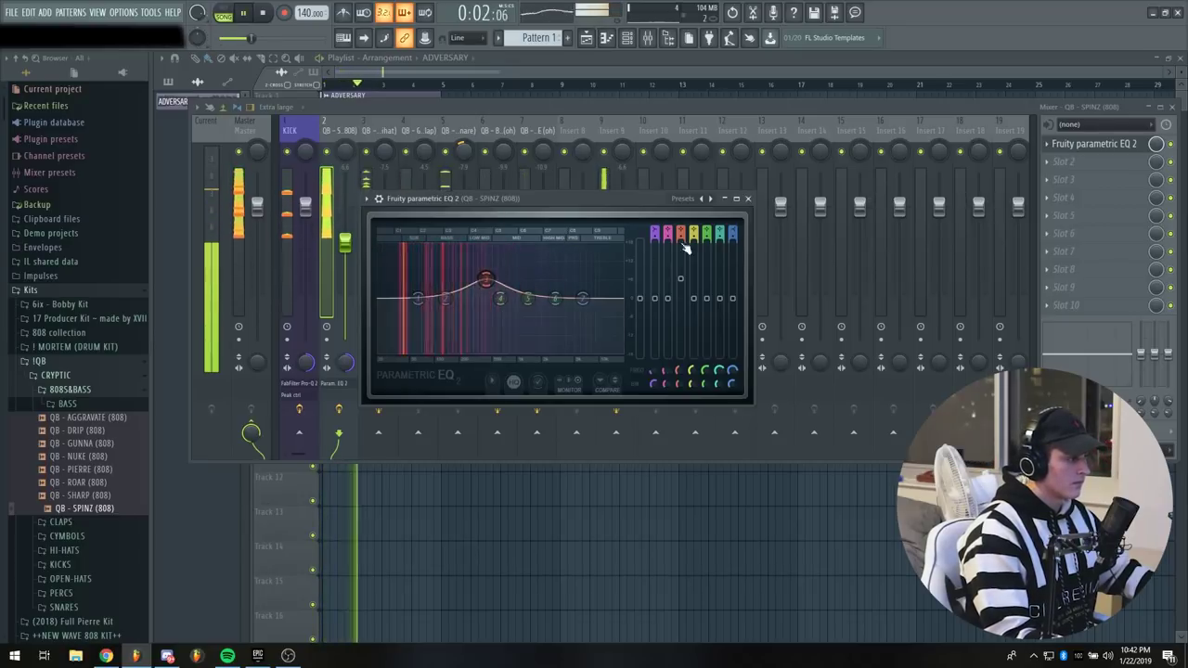
{"action": "left_click", "coordinate": [748, 198]}
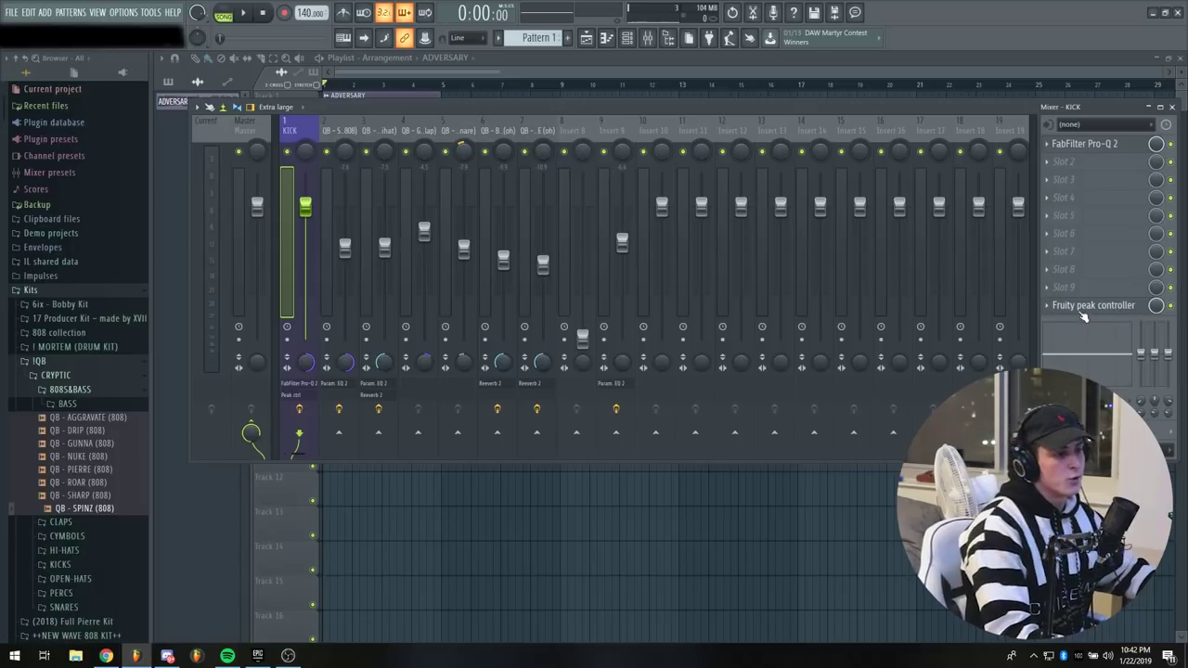
Check the kick's peak controller, then load Fruity Love Philter on the 808 with the Volume and panning preset
{"action": "left_click", "coordinate": [1086, 309]}
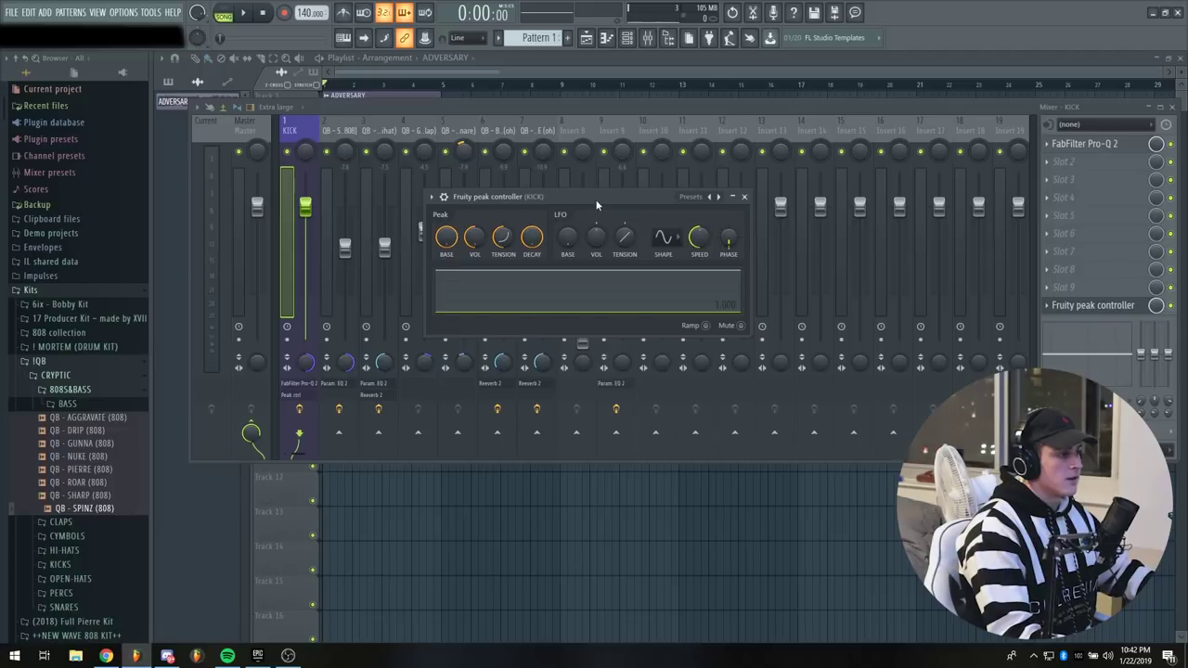
{"action": "left_click", "coordinate": [743, 197]}
{"action": "left_click", "coordinate": [324, 202]}
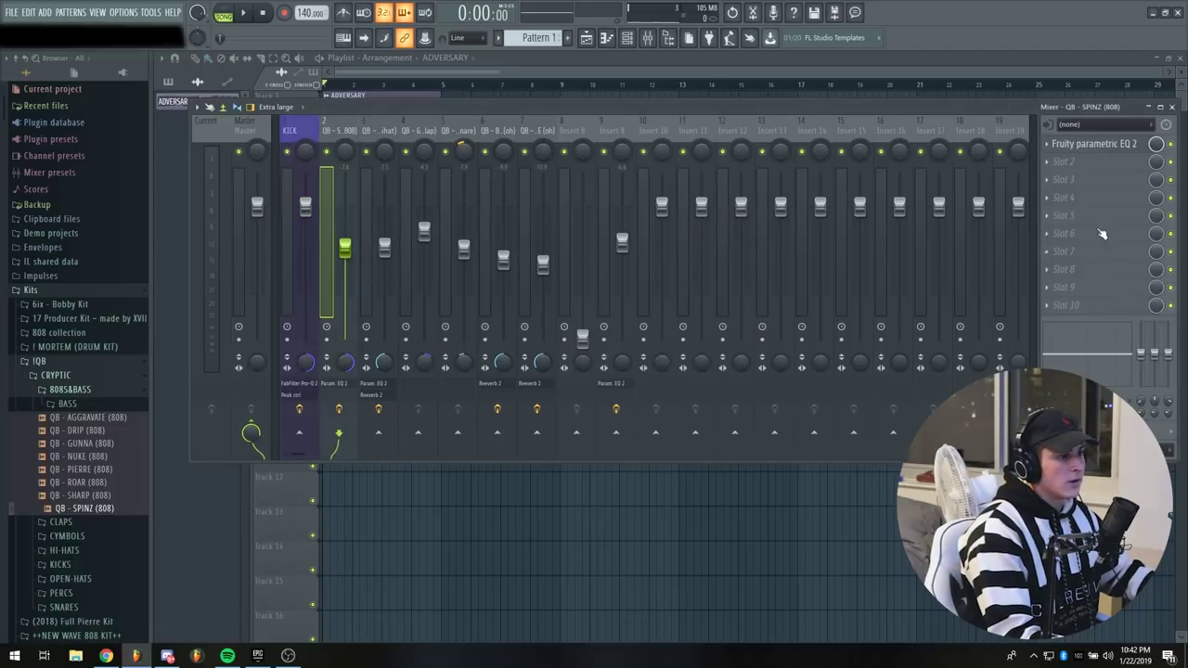
{"action": "left_click", "coordinate": [1060, 305]}
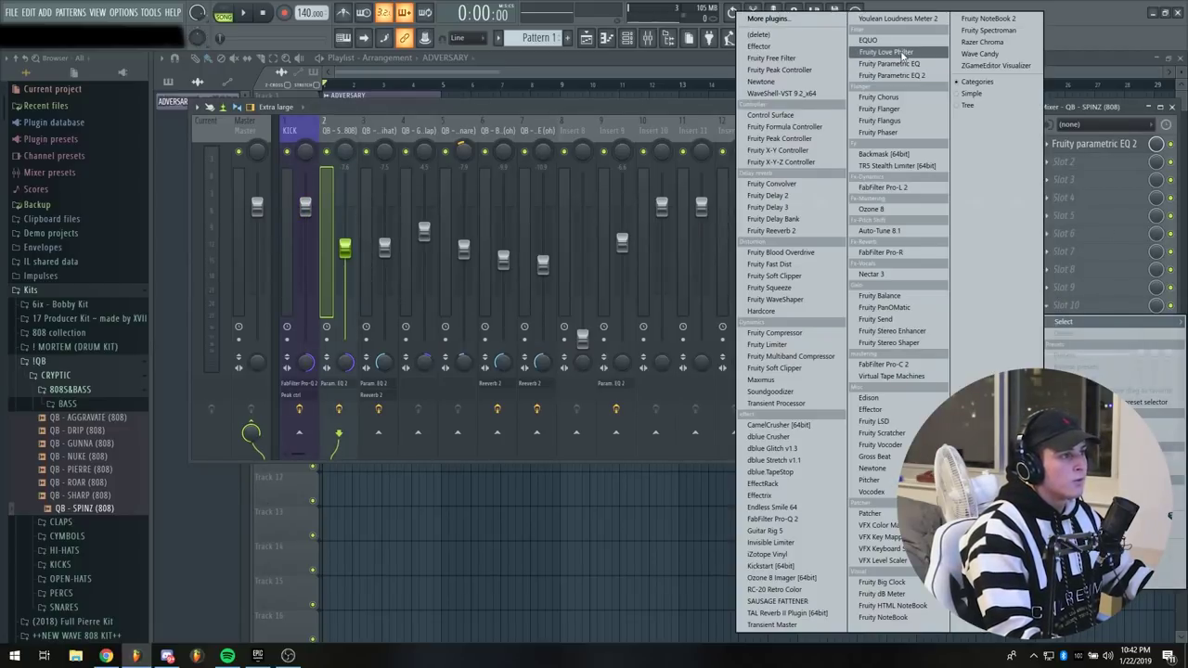
{"action": "left_click", "coordinate": [886, 52]}
{"action": "left_click", "coordinate": [630, 230]}
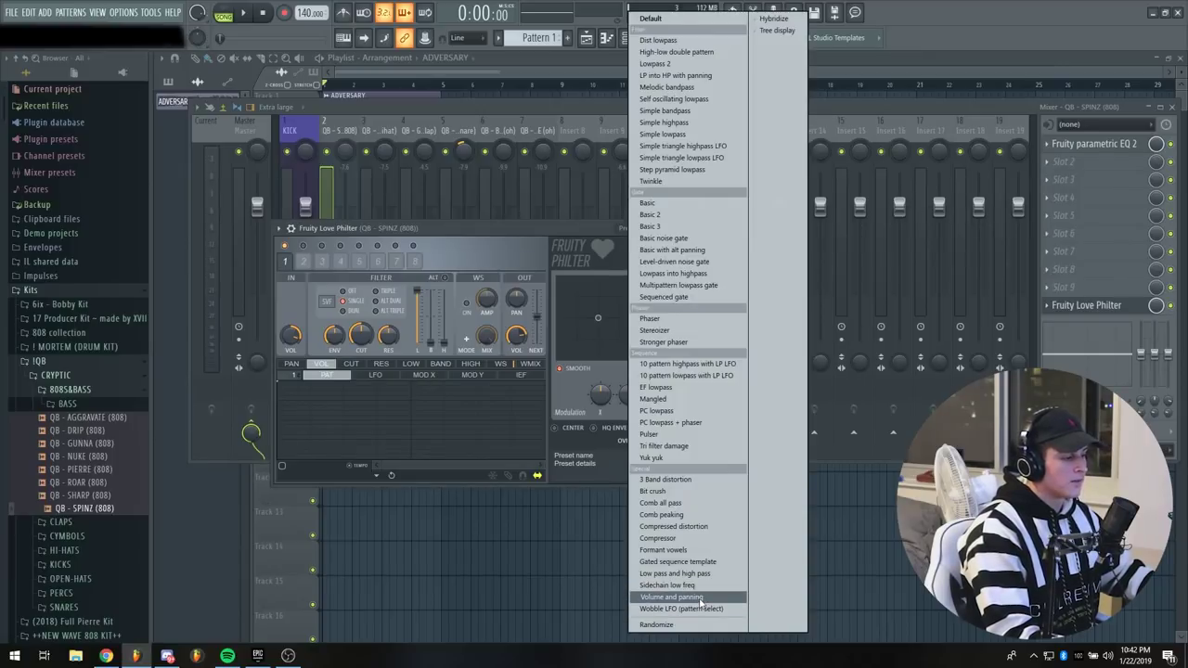
{"action": "left_click", "coordinate": [672, 597]}
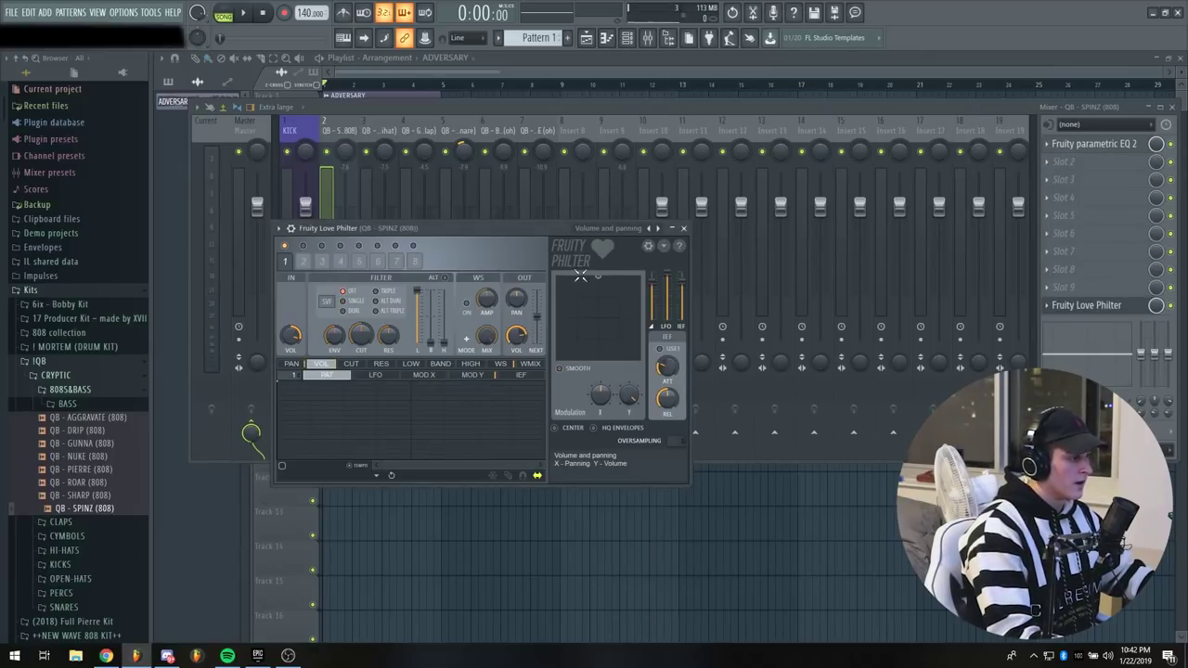
Link the Love Philter's Modulation Y volume to the Peak ctrl - Peak controller
{"action": "right_click", "coordinate": [630, 401]}
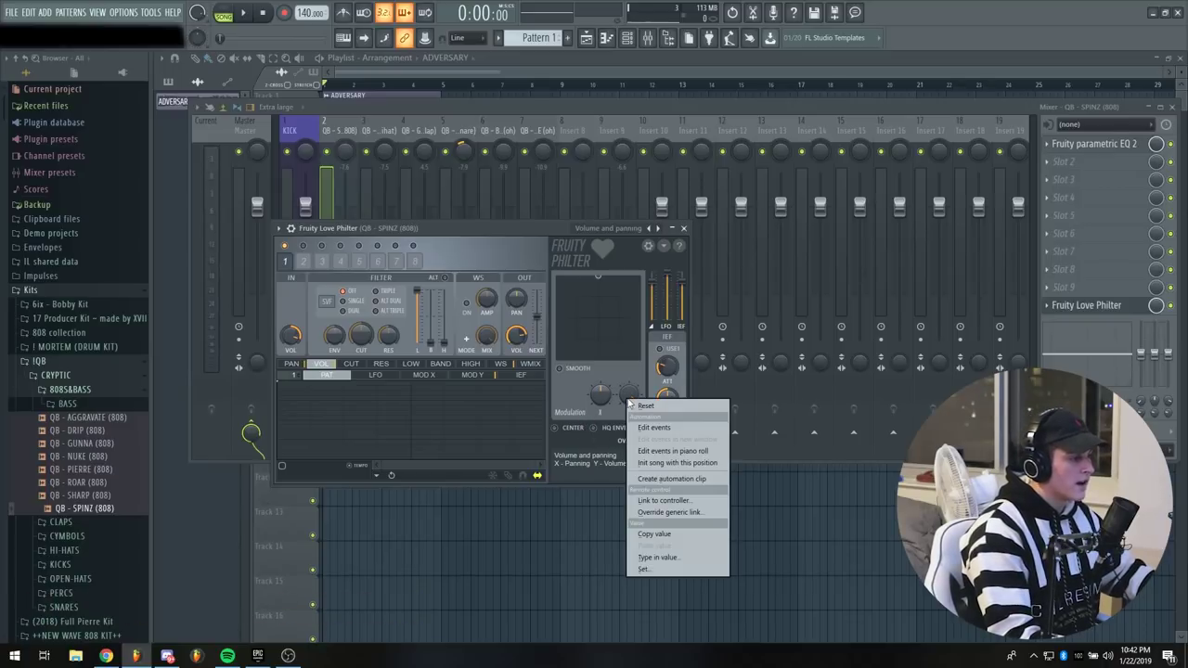
{"action": "left_click", "coordinate": [680, 498]}
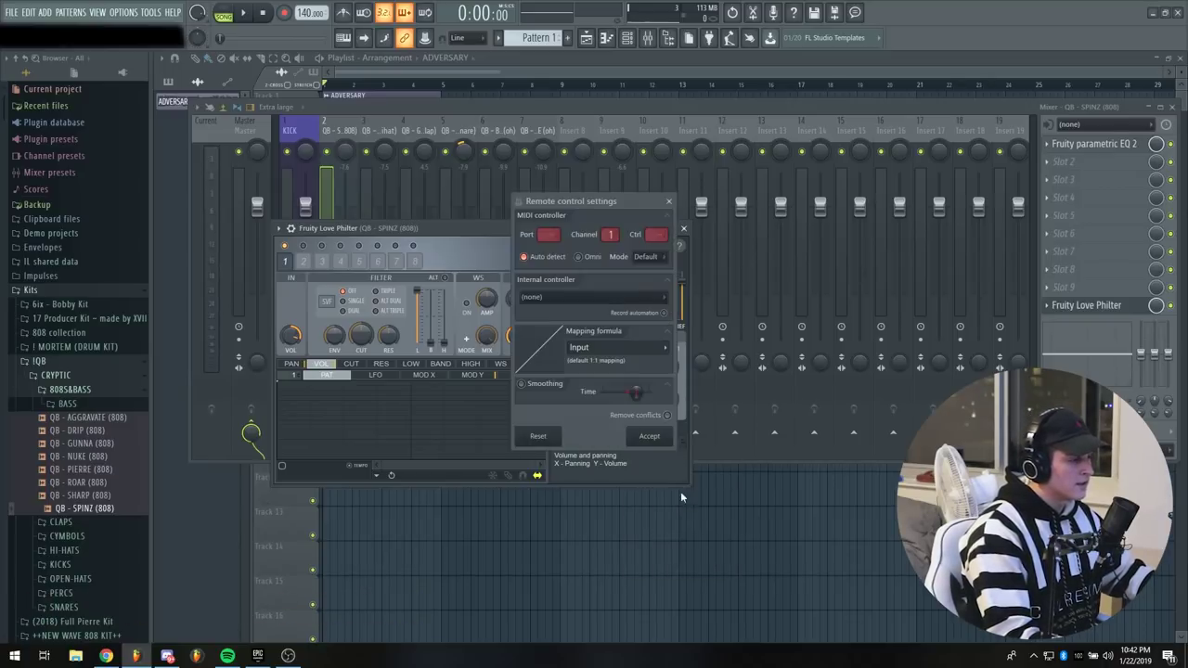
{"action": "left_click", "coordinate": [574, 299]}
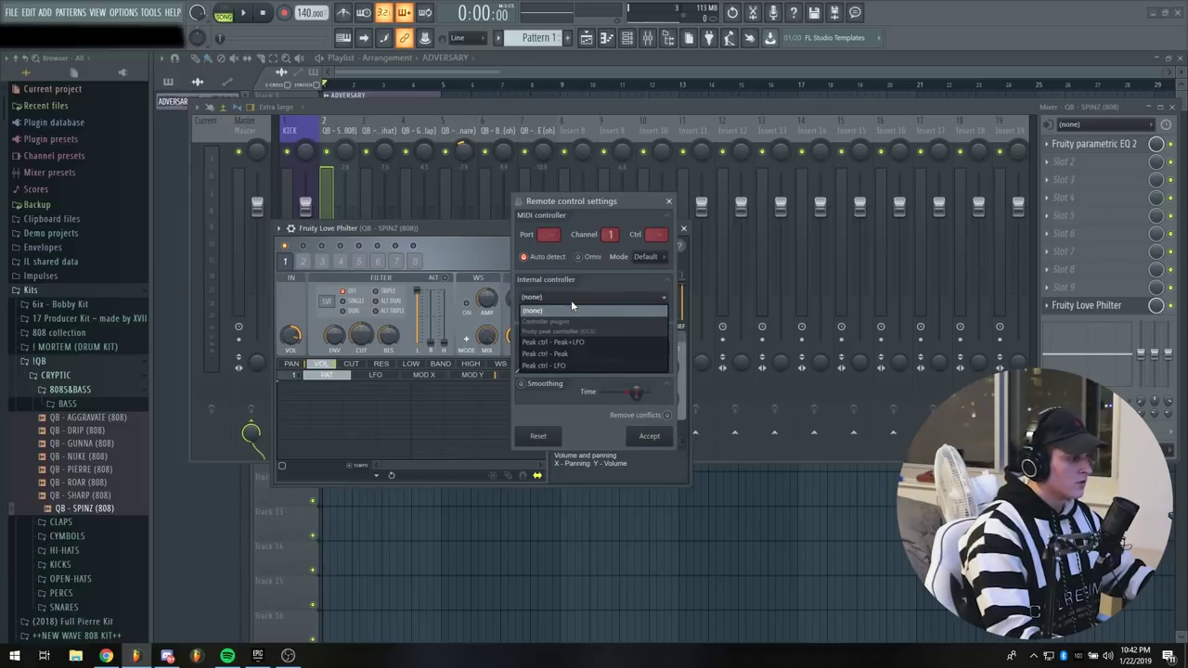
{"action": "left_click", "coordinate": [566, 354]}
{"action": "left_click", "coordinate": [653, 435]}
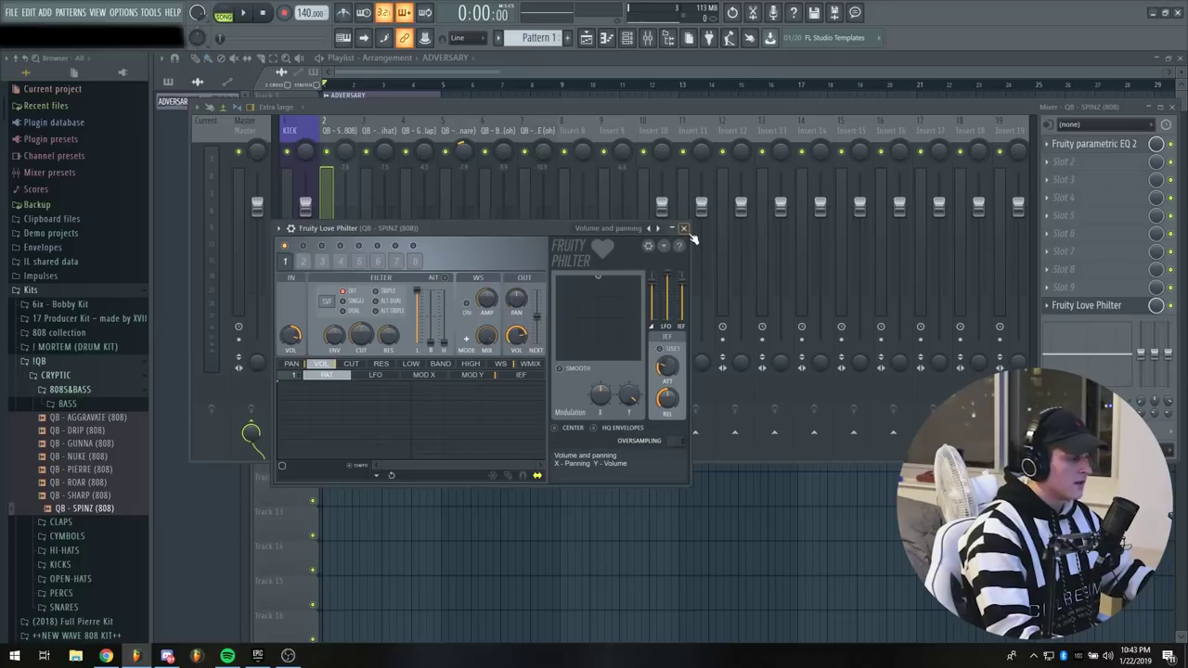
{"action": "left_click", "coordinate": [684, 228]}
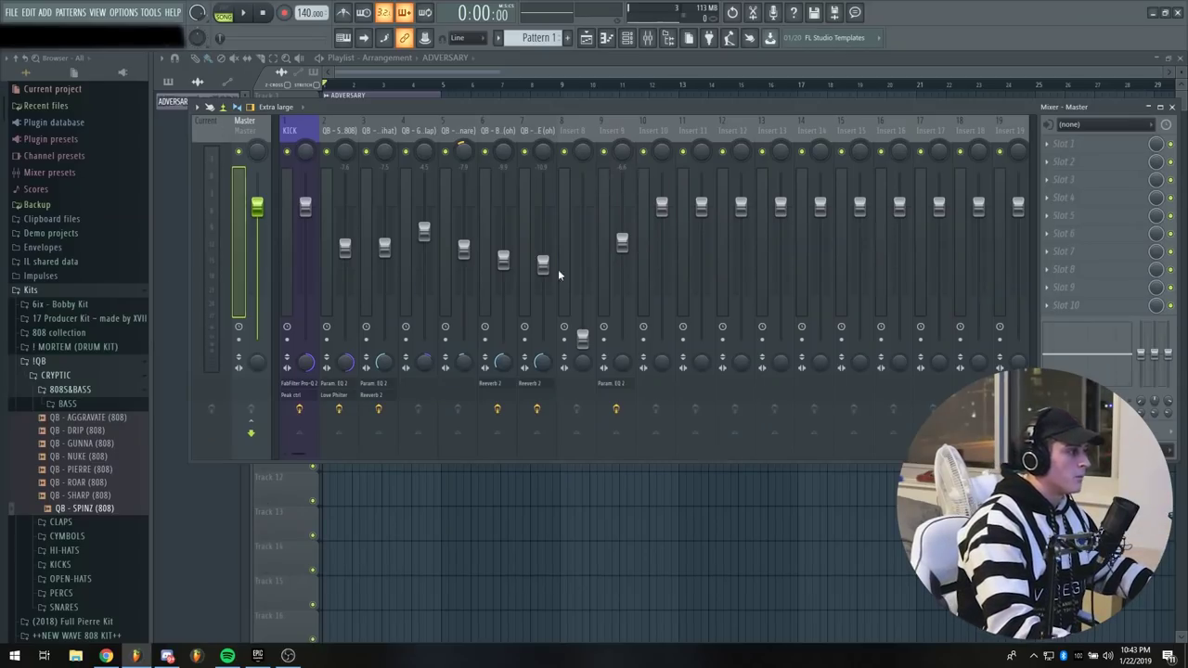
Load Fruity soft clipper into the Master track's Slot 10
{"action": "left_click", "coordinate": [1065, 306]}
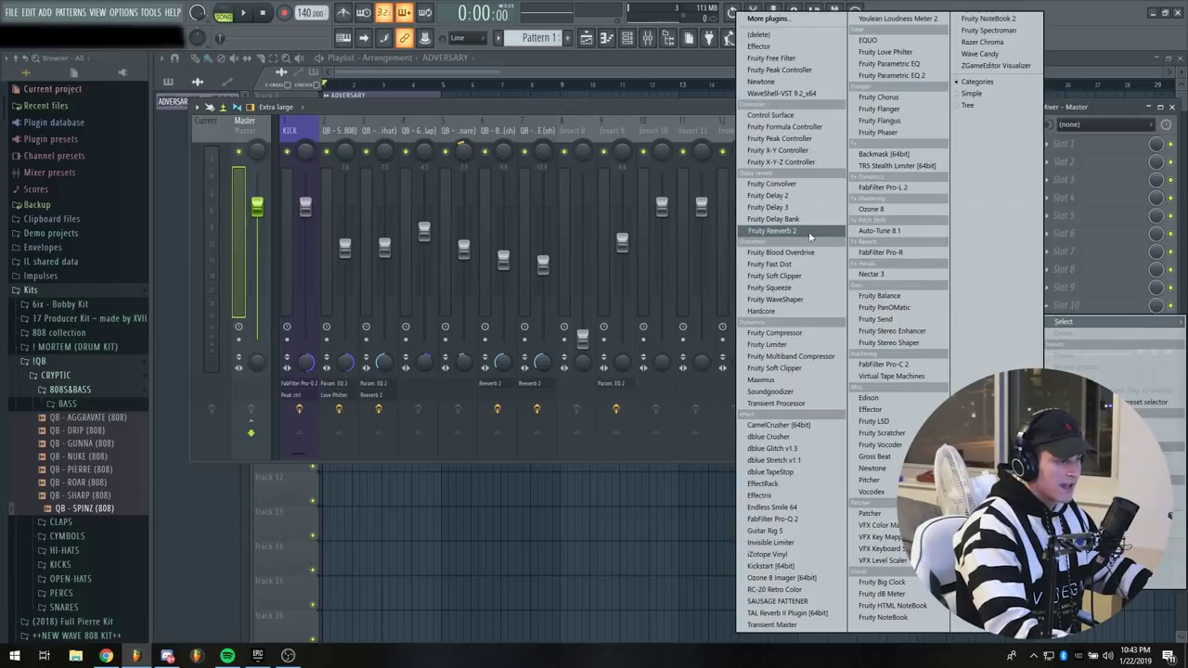
{"action": "left_click", "coordinate": [791, 275]}
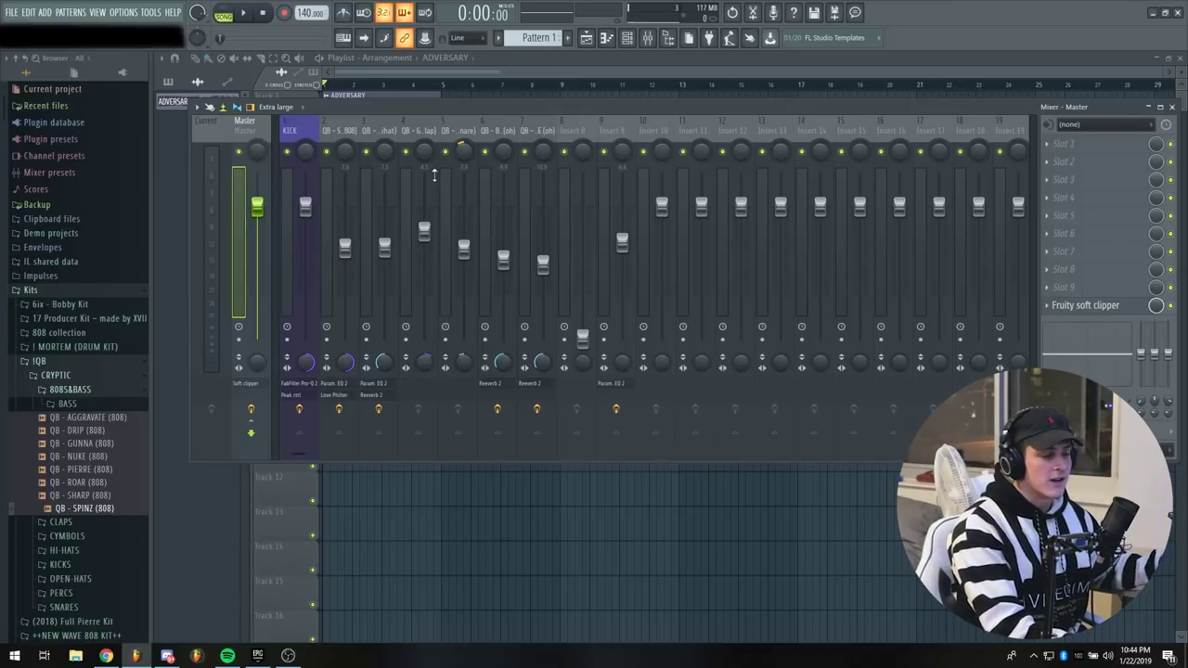
{"action": "left_click", "coordinate": [306, 211]}
{"action": "key", "text": "space"}
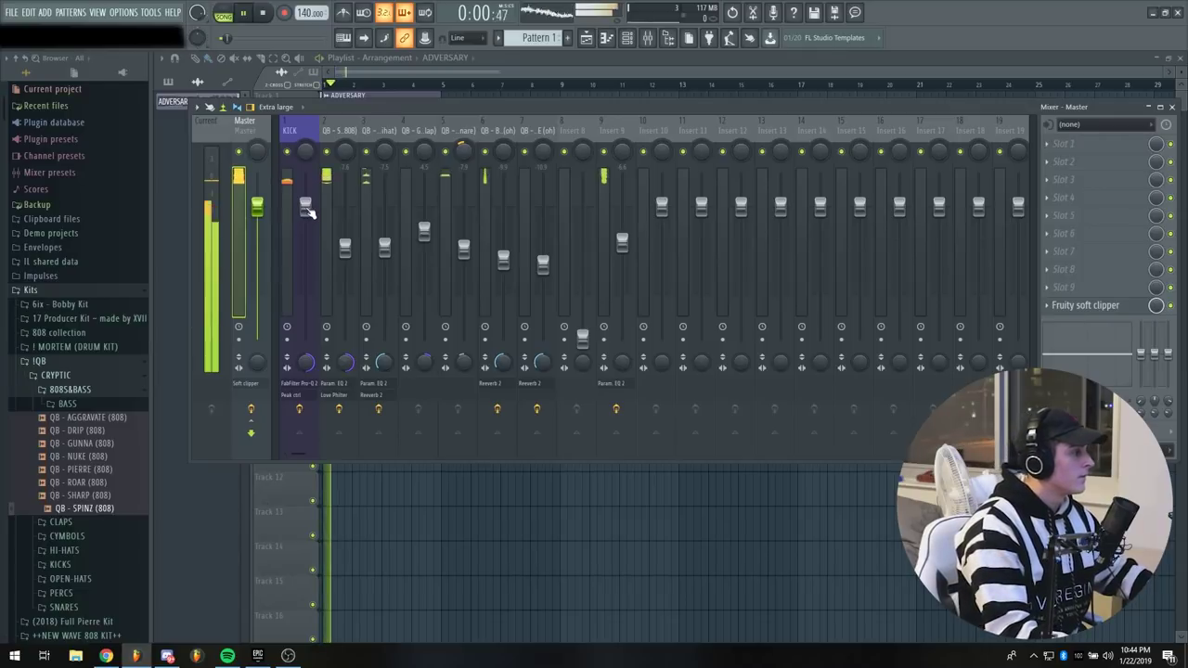